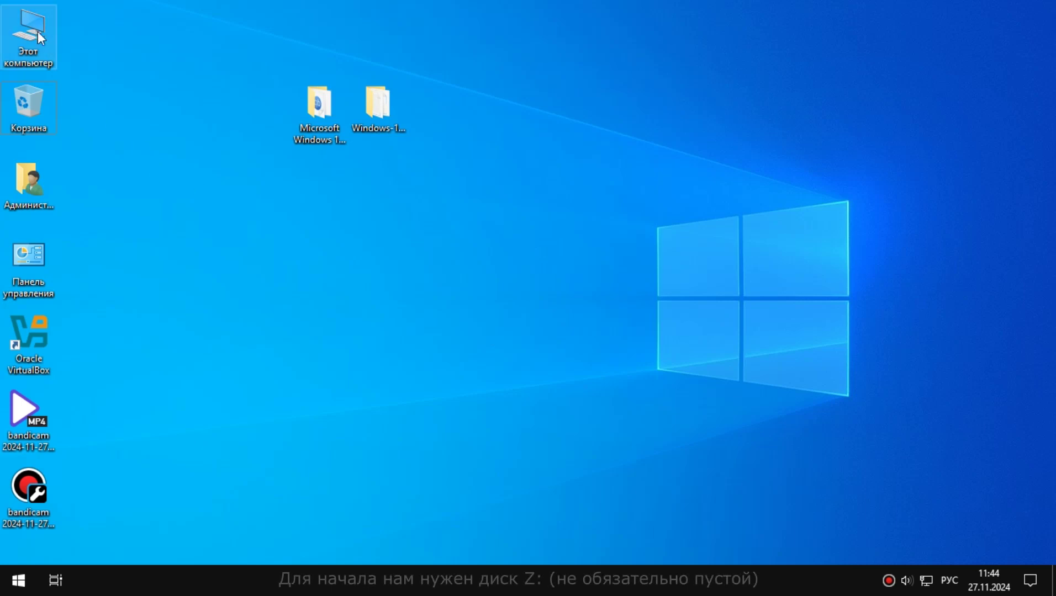
- Open Disk Management in the Computer Management administrative tool and maximize its window
click(853, 268)
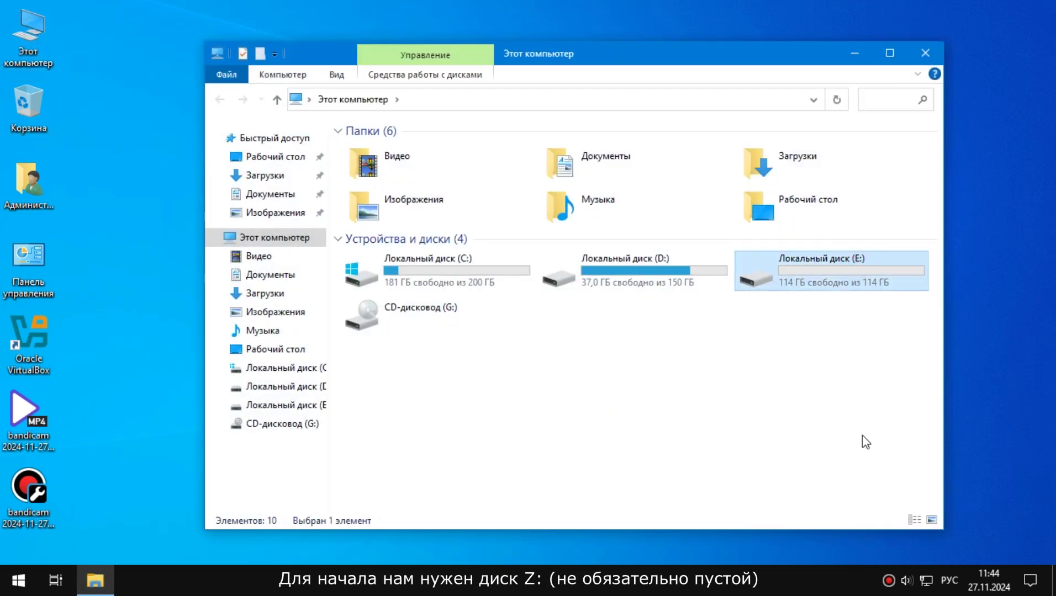
click(936, 50)
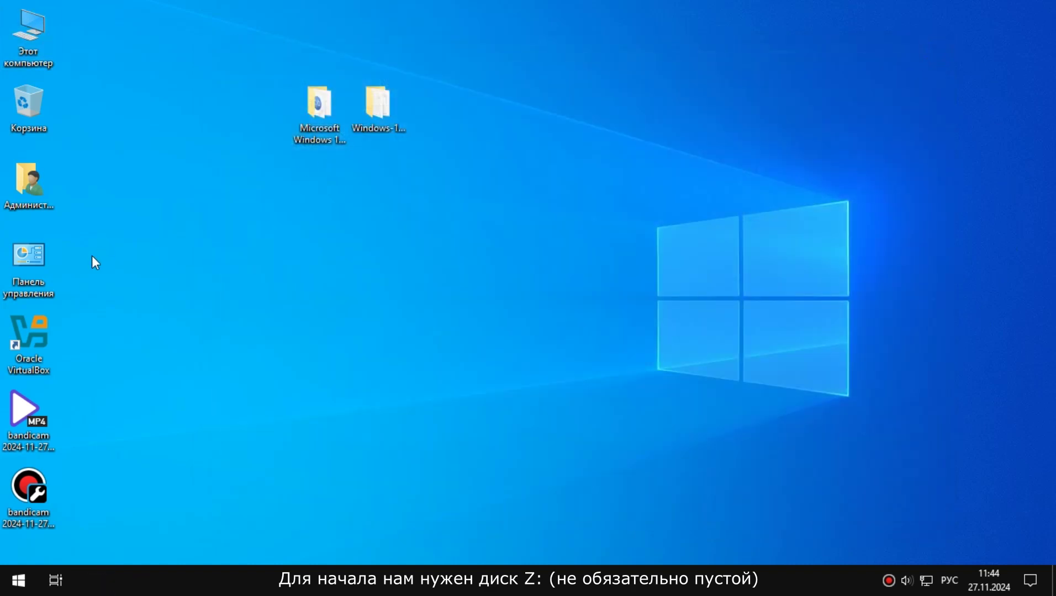
double_click(24, 258)
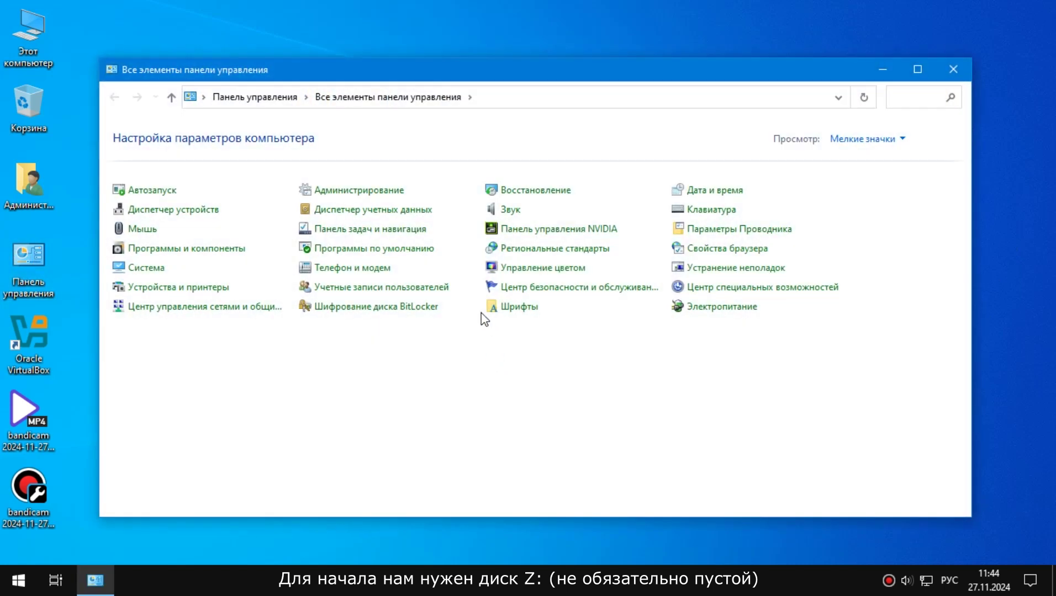
click(359, 190)
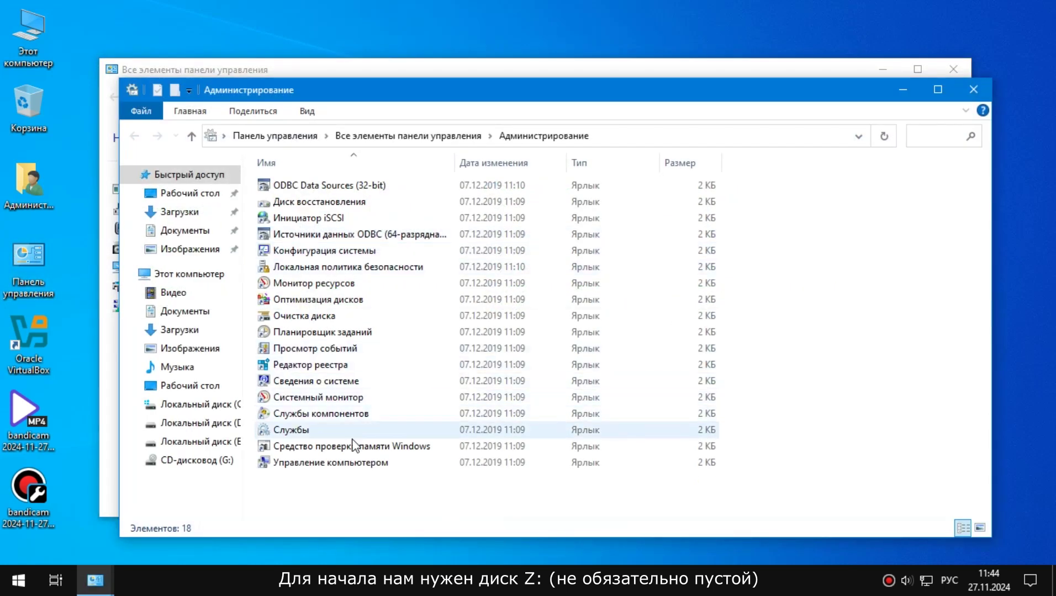
click(346, 464)
double_click(353, 463)
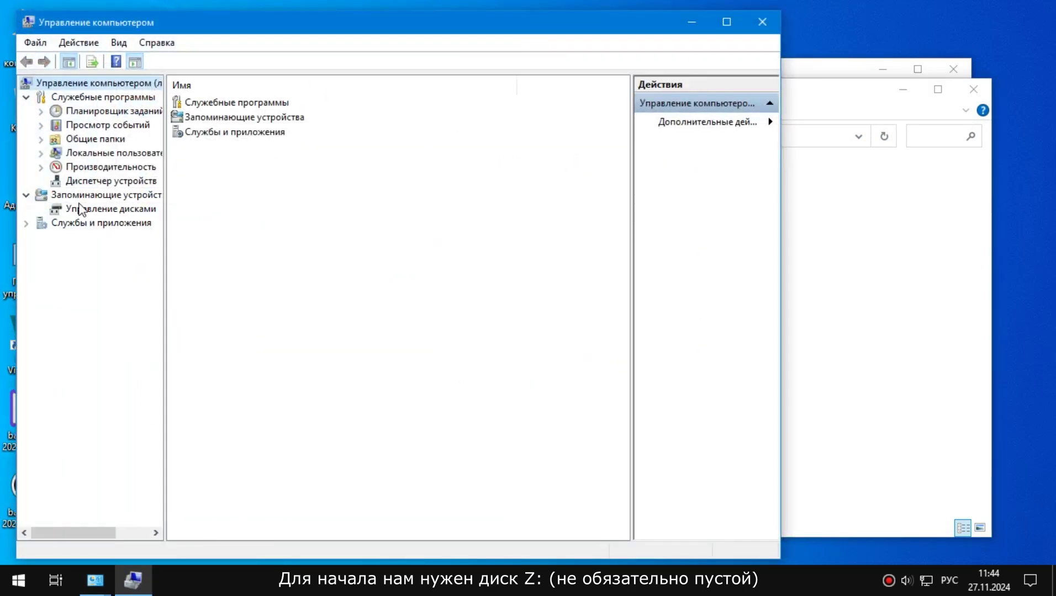
click(80, 209)
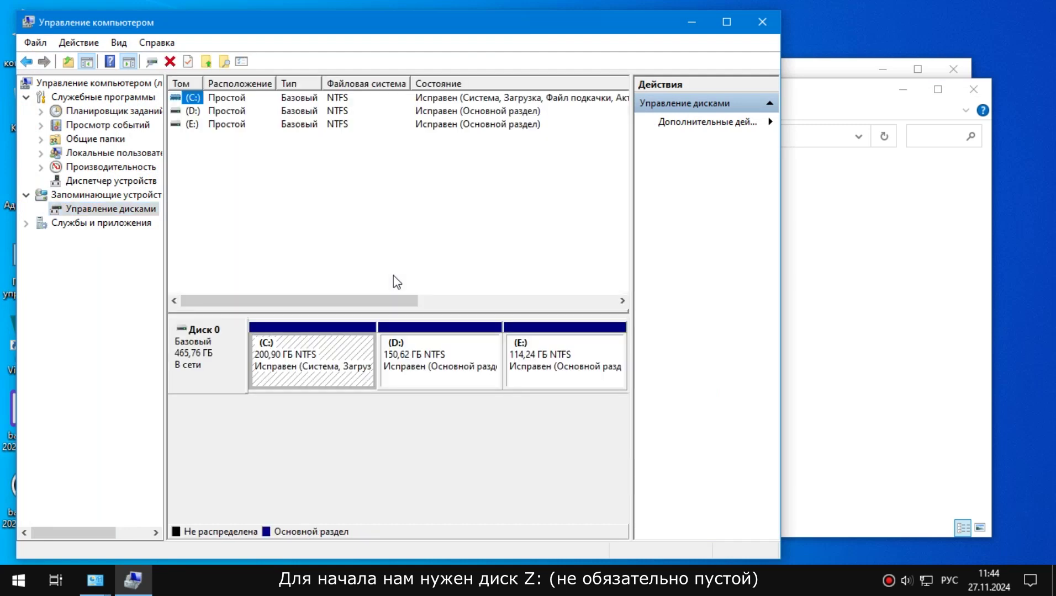
click(727, 23)
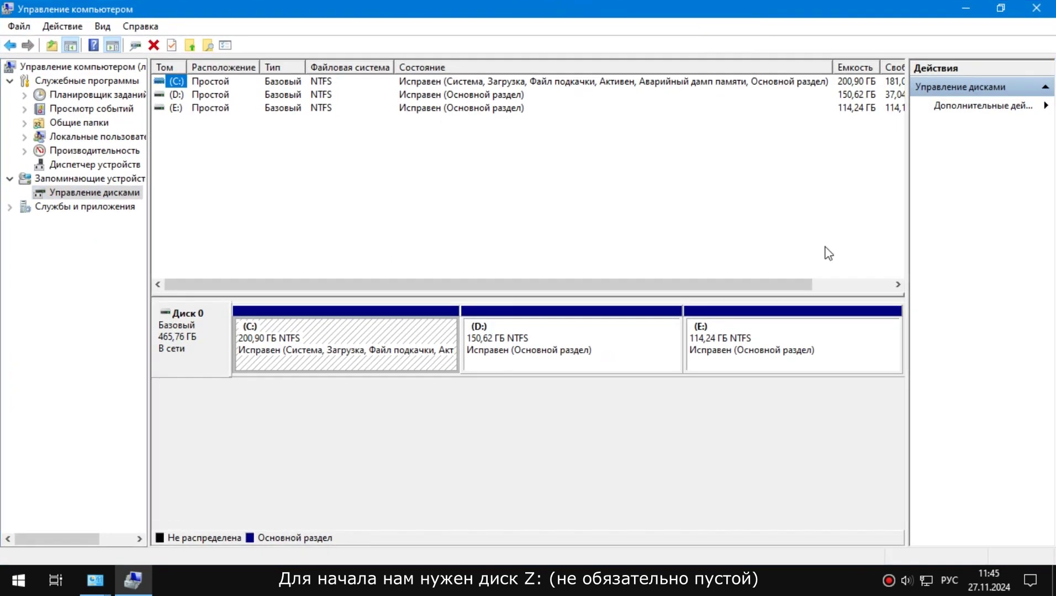
- Change the drive letter of the 114 GB E: volume to Z and accept the change
click(745, 342)
right_click(804, 332)
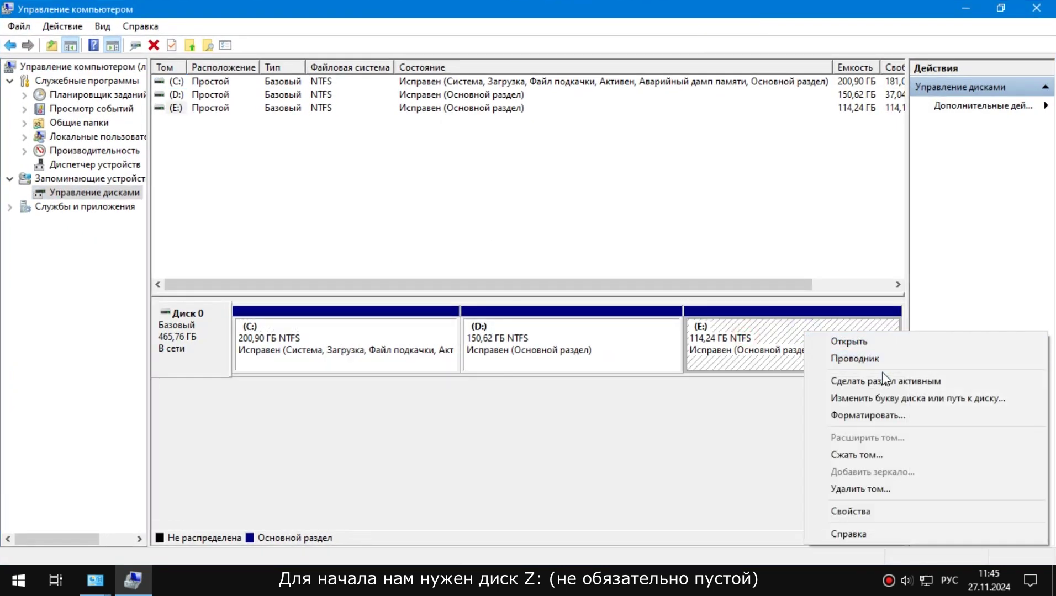
click(1001, 399)
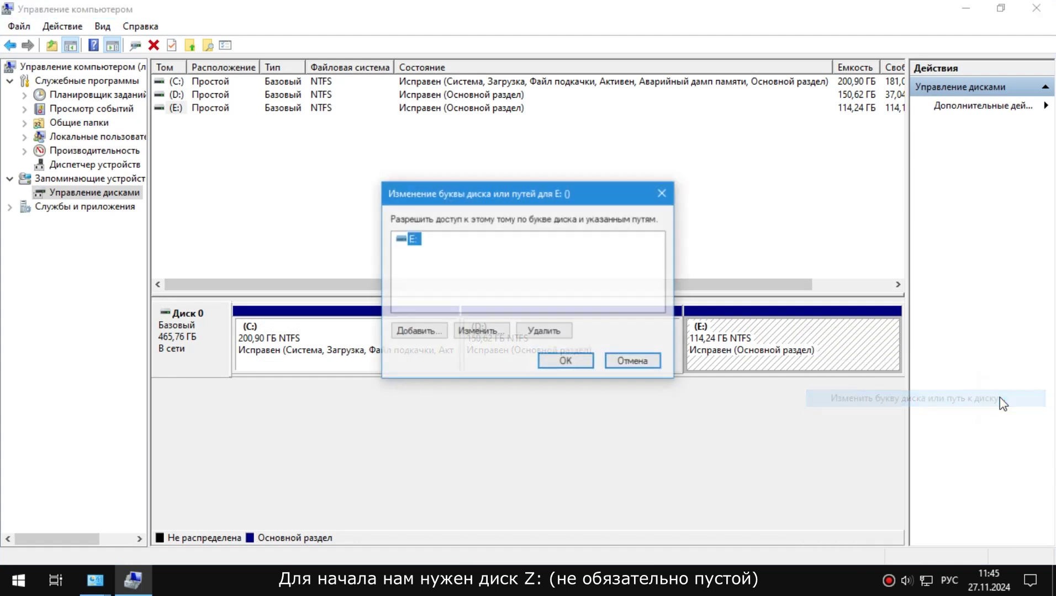
click(479, 331)
click(657, 263)
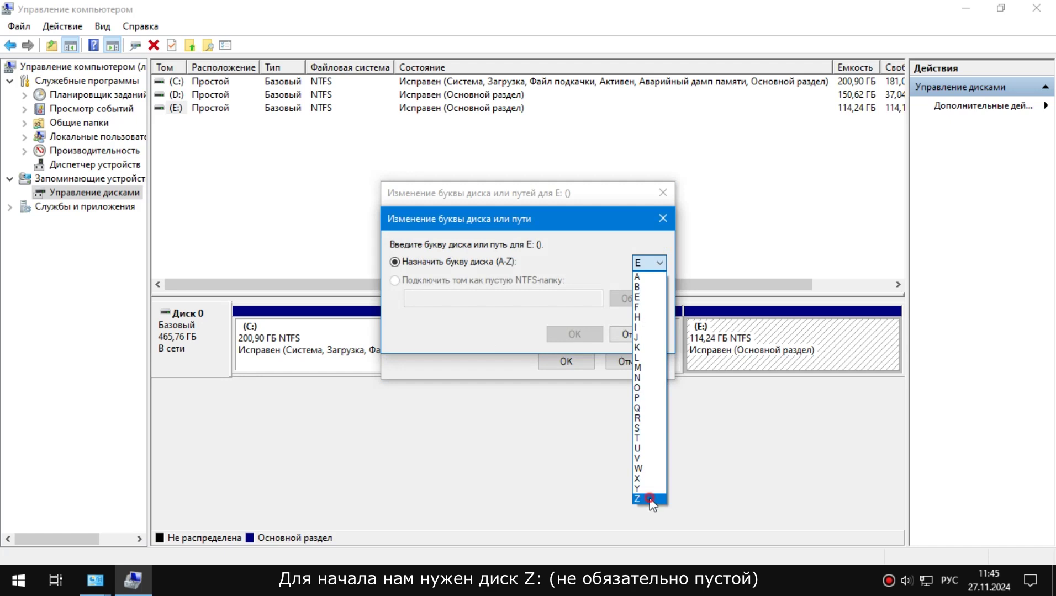
click(649, 499)
click(585, 336)
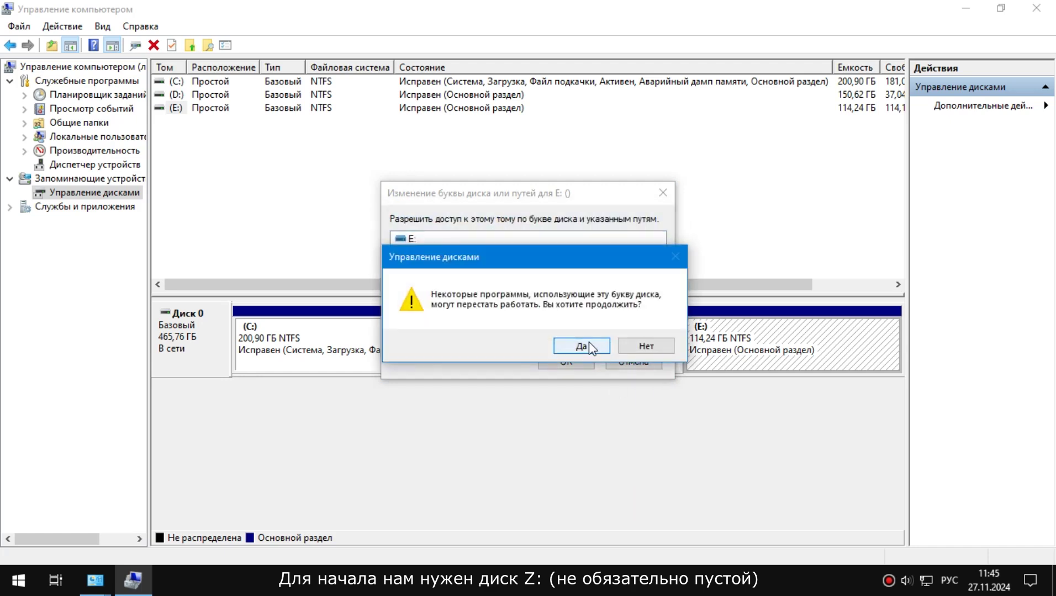
click(587, 346)
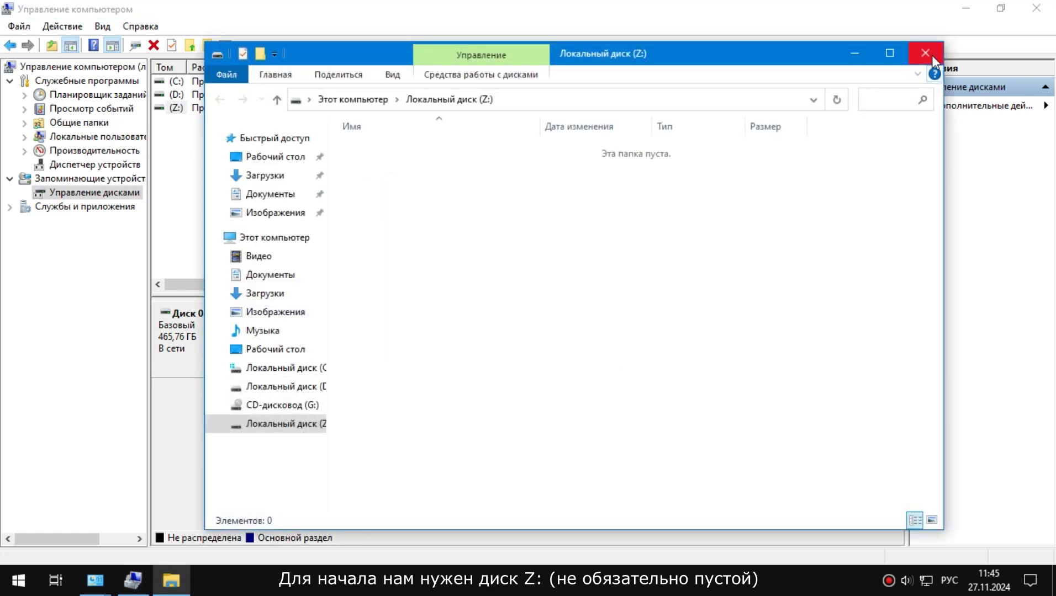
- Close the Z: drive window, Computer Management, the administrative tools and the Control Panel
click(931, 55)
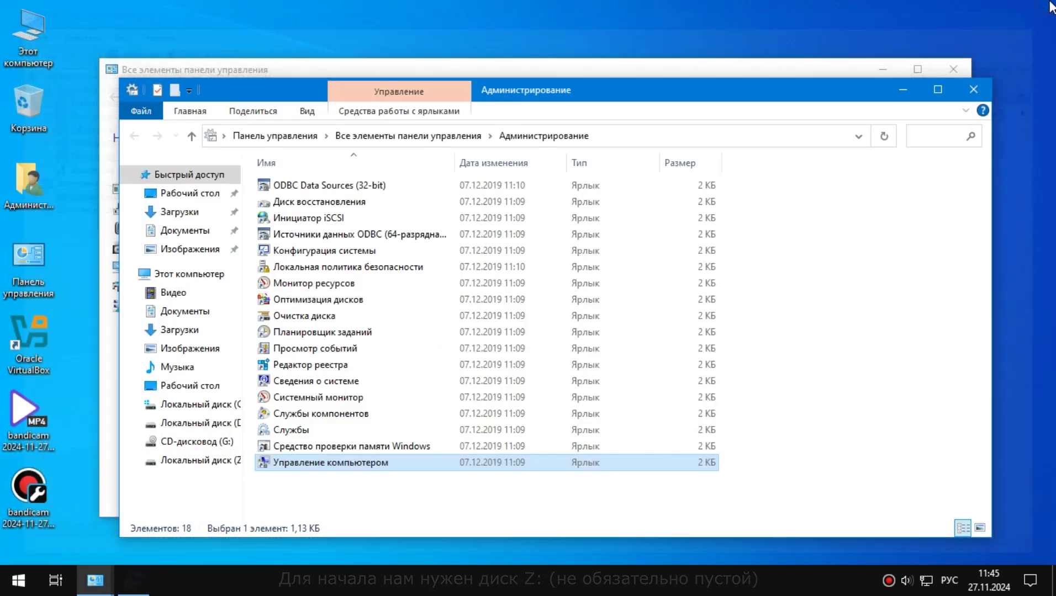
click(977, 90)
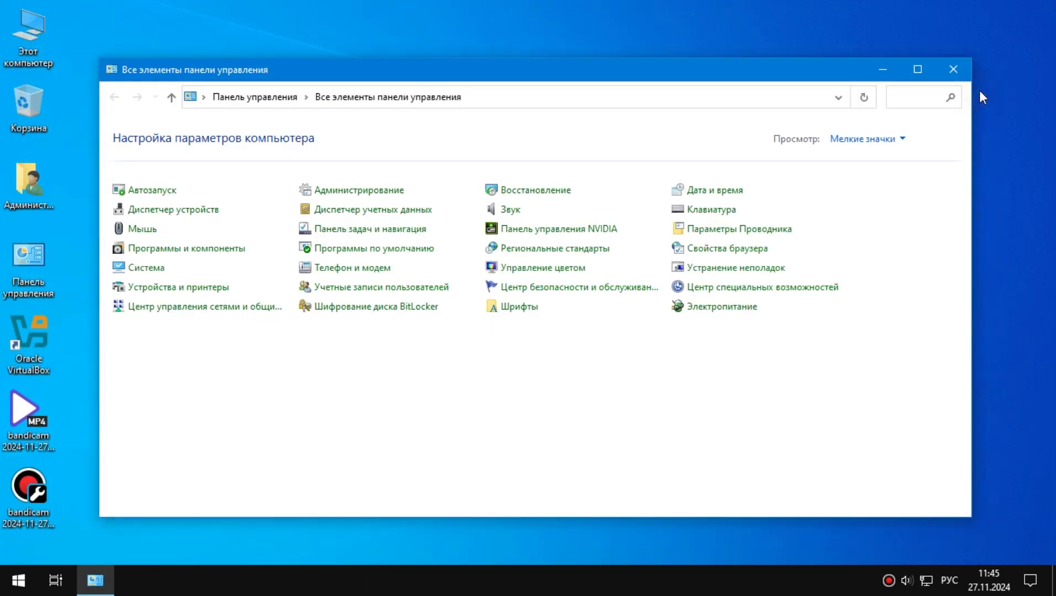
click(953, 69)
- Mount the Windows 11 business editions ISO from the Microsoft Windows 11 23H2 desktop folder to virtual drive G:
click(319, 99)
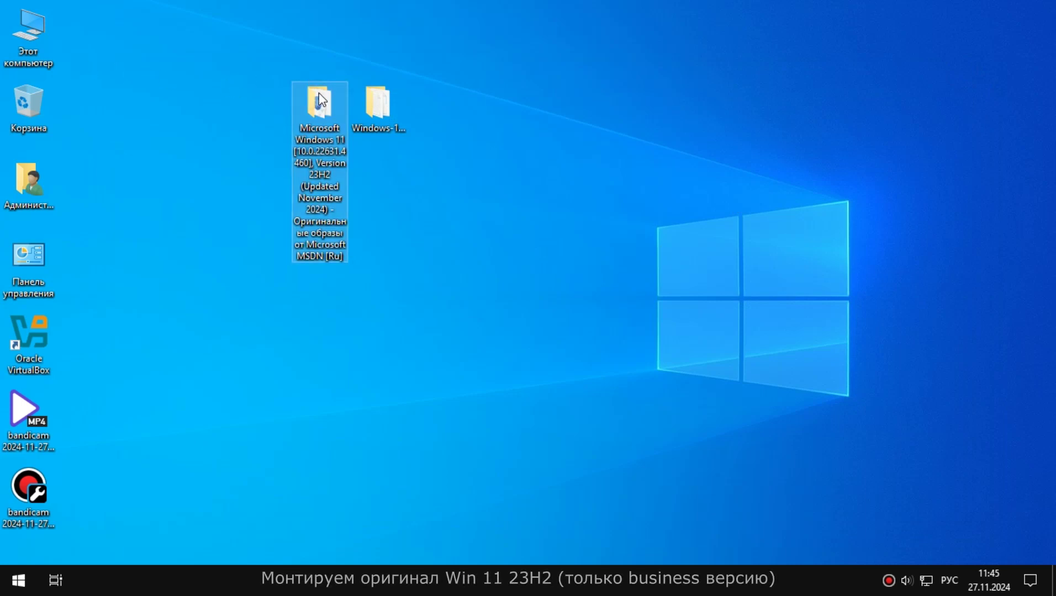
double_click(318, 94)
double_click(476, 165)
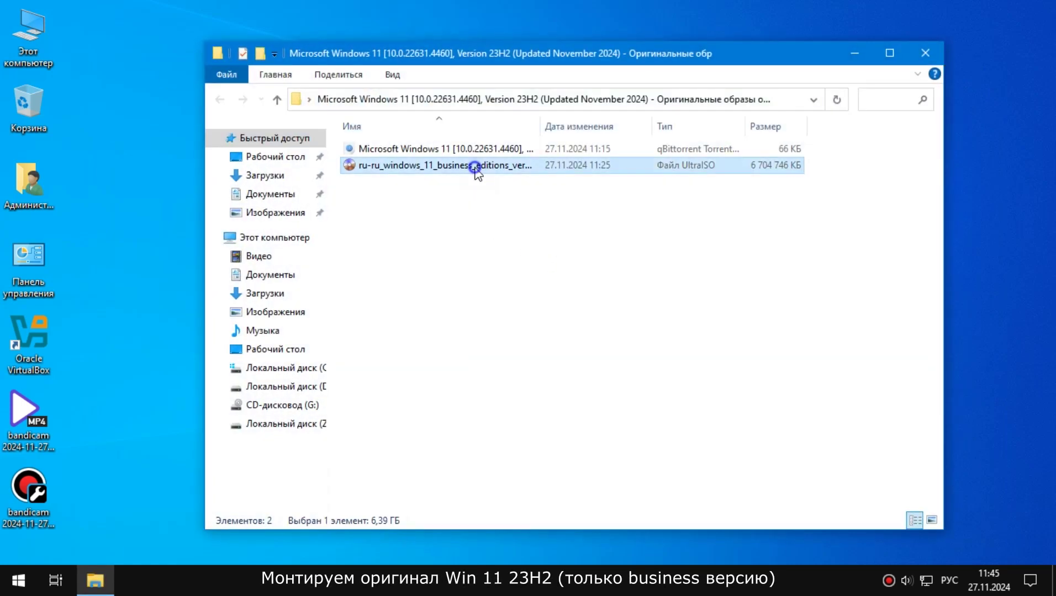
right_click(476, 169)
mouse_move(518, 230)
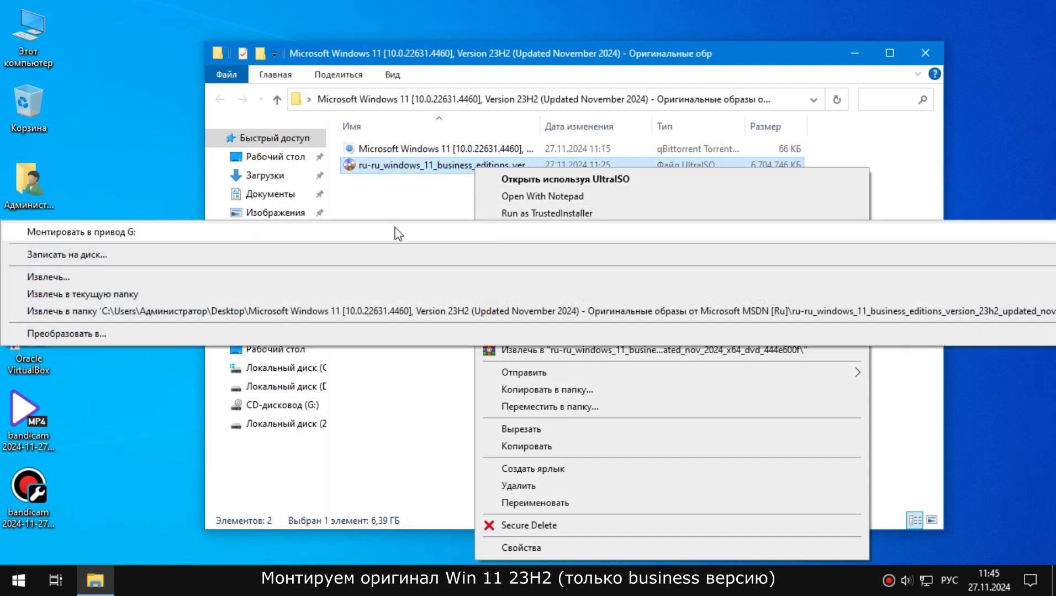
click(353, 237)
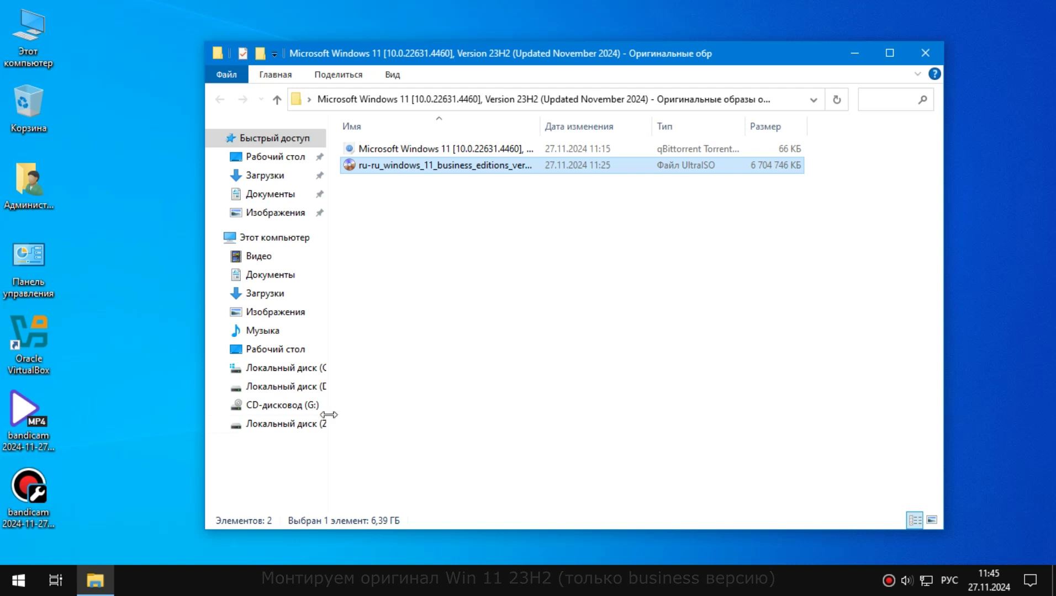
- Copy boot.wim and install.wim from the sources folder of mounted drive G: to the Z: drive
click(293, 408)
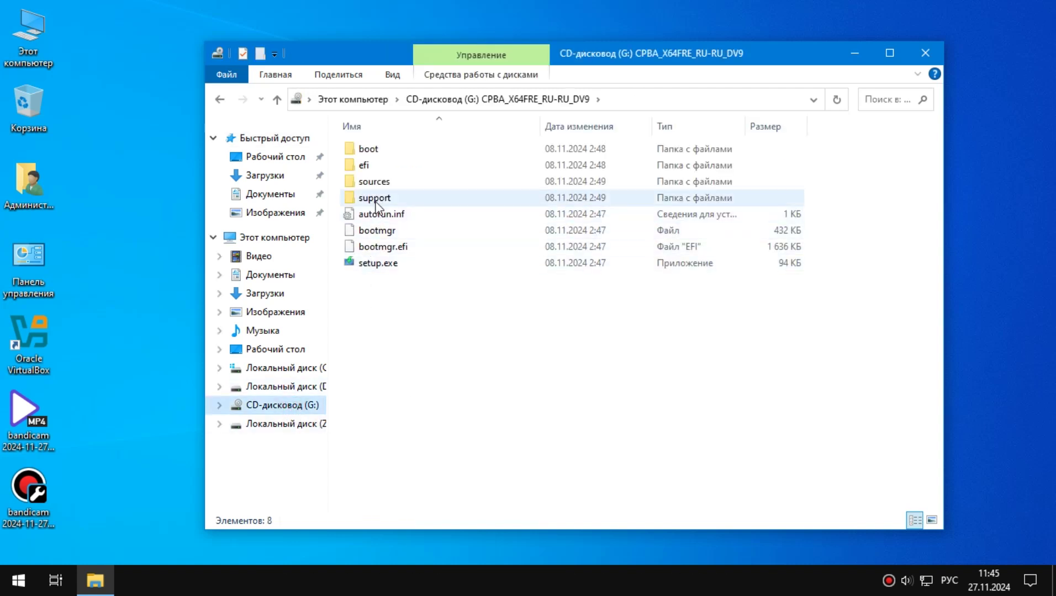
double_click(374, 181)
drag(932, 138, 927, 194)
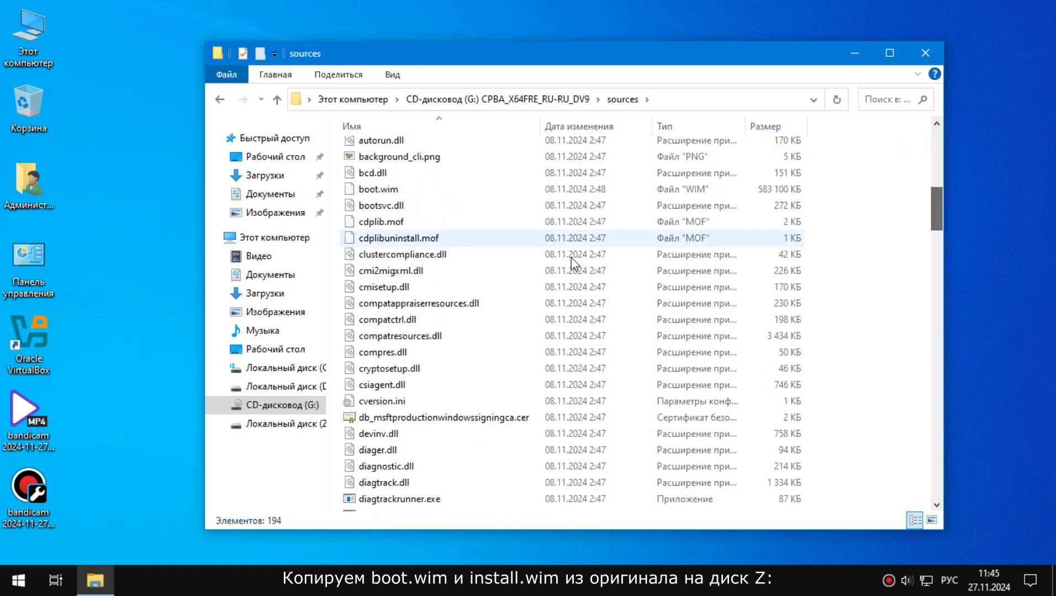
click(387, 189)
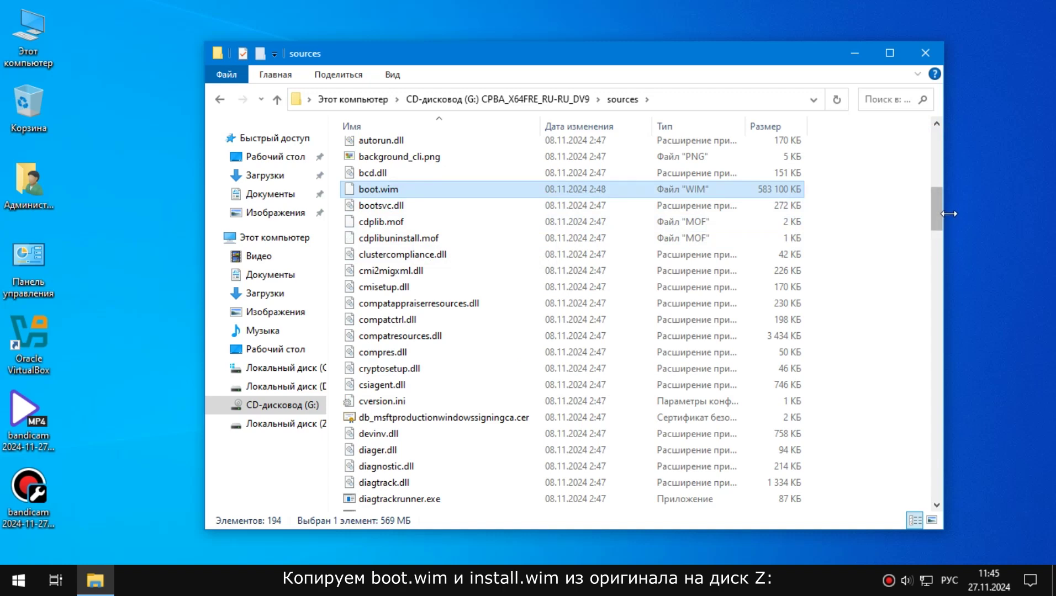
drag(937, 206, 941, 270)
click(380, 369)
right_click(380, 369)
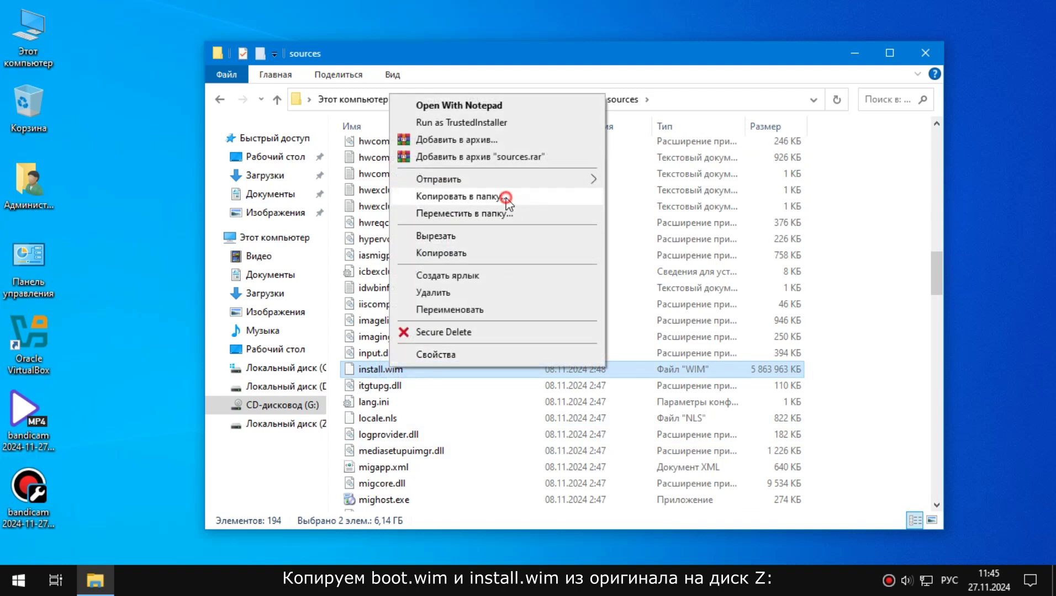
click(506, 200)
drag(630, 290, 635, 313)
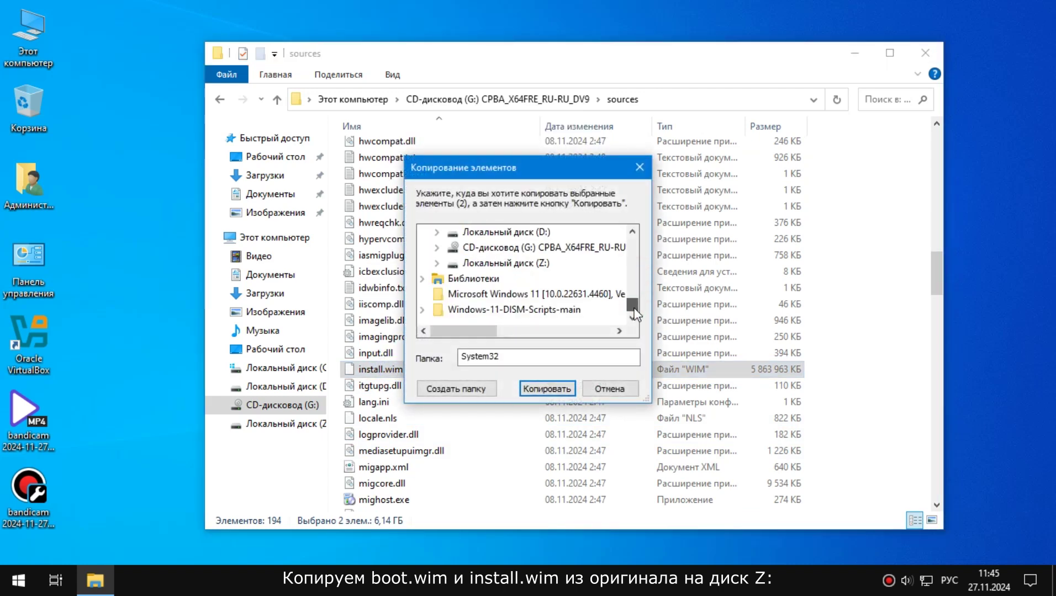
click(499, 263)
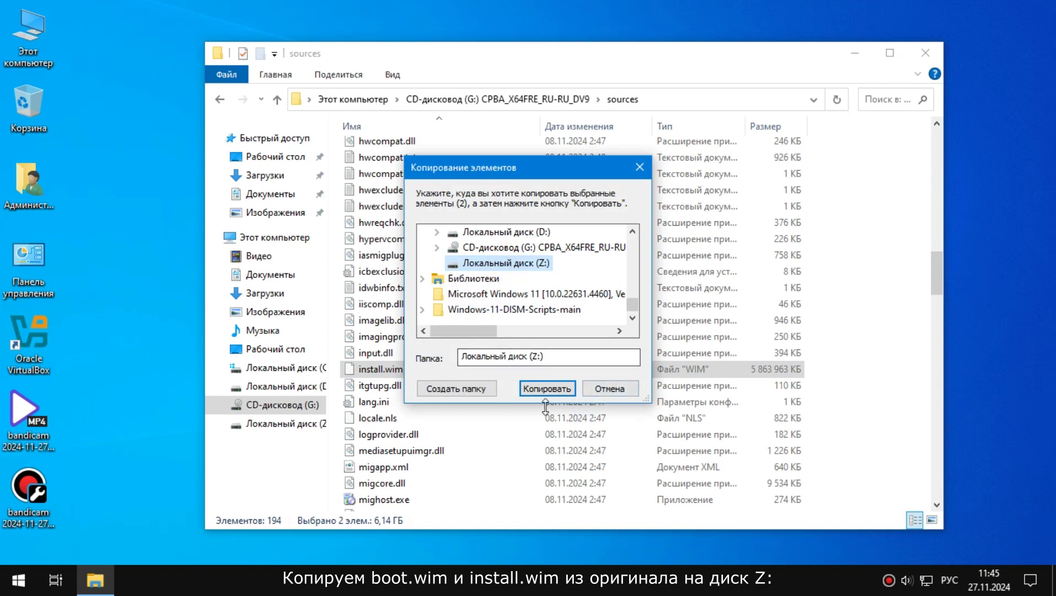
click(546, 389)
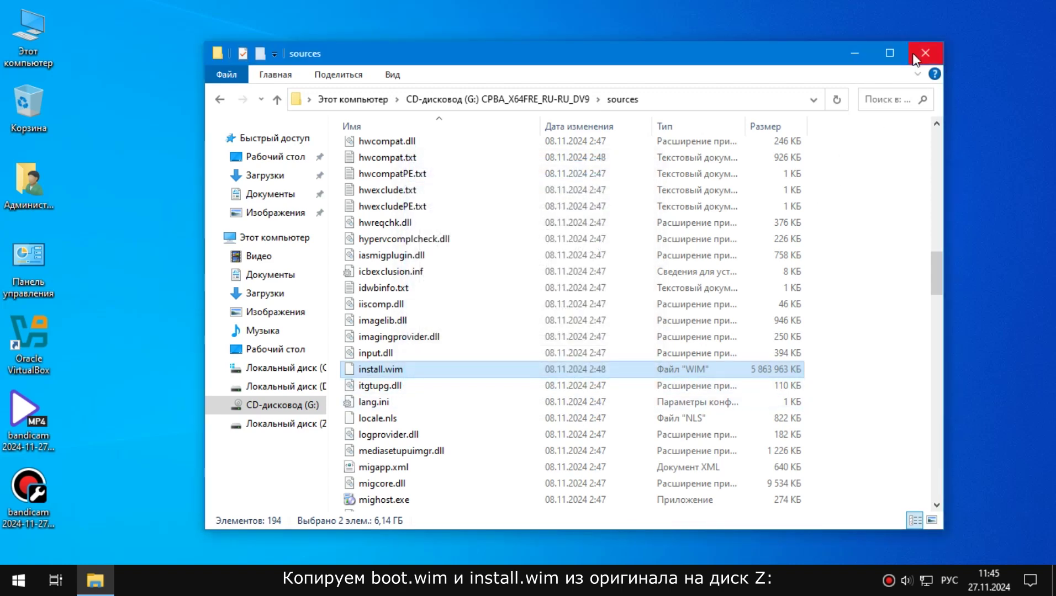
click(917, 61)
drag(275, 87, 497, 213)
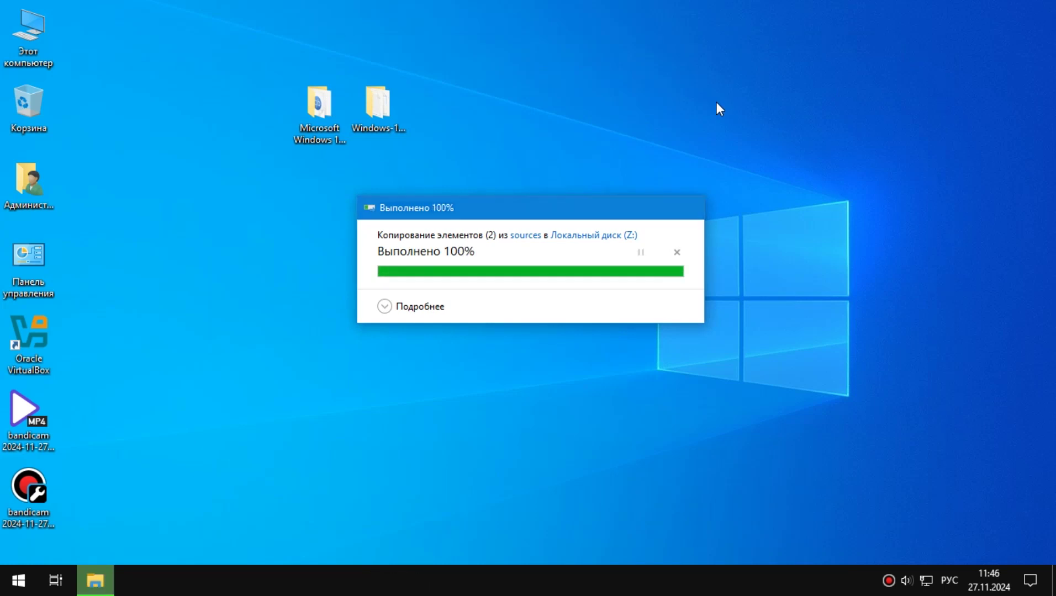
- Move all contents of the Windows-11-DISM-Scripts-main desktop folder to the Z: drive and close the folder
click(380, 103)
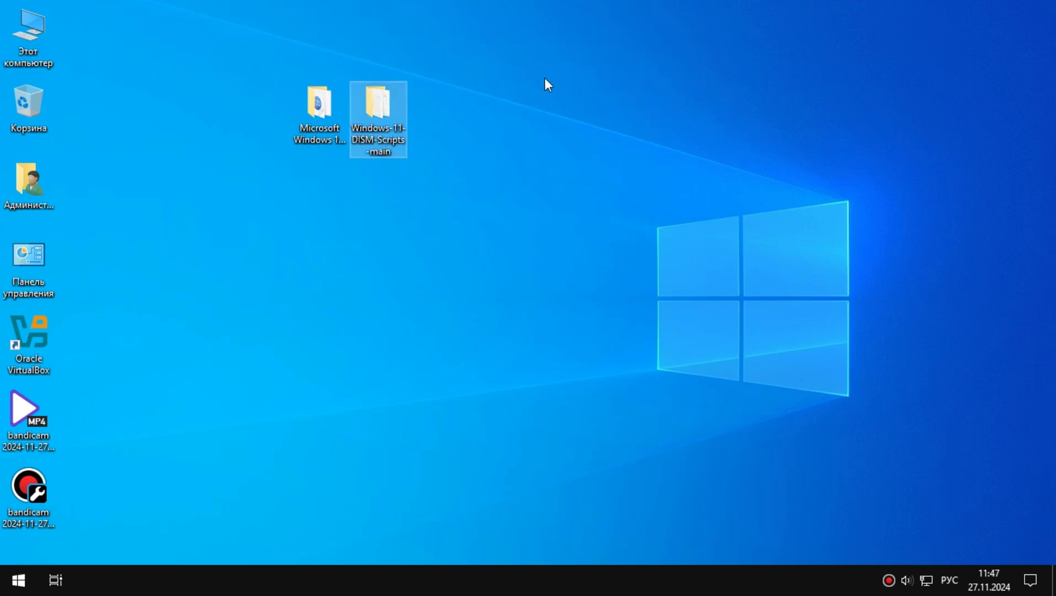
double_click(380, 102)
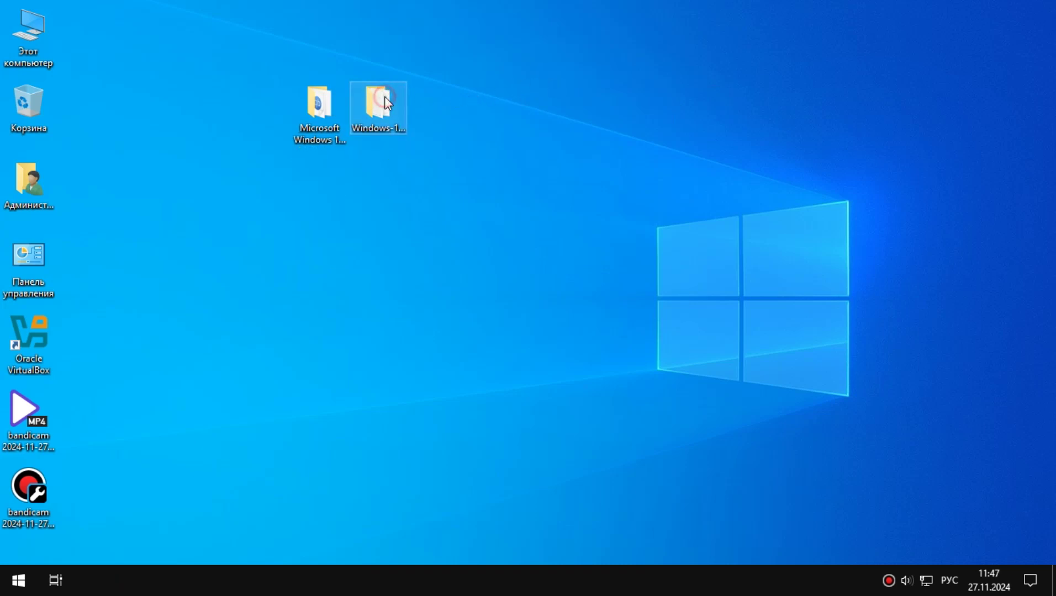
drag(475, 449, 310, 35)
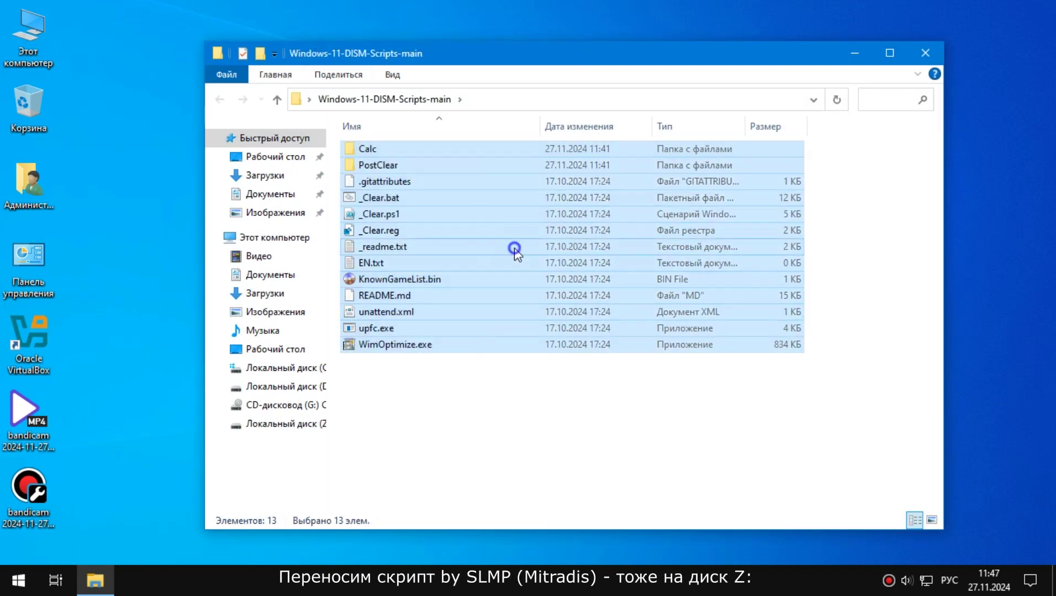
right_click(514, 249)
click(646, 334)
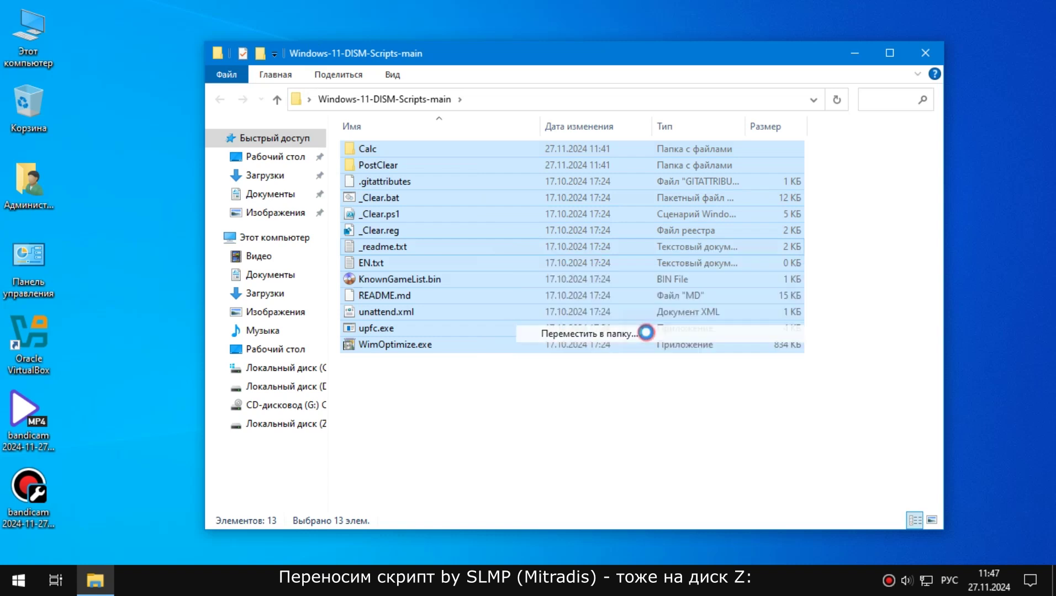
click(538, 309)
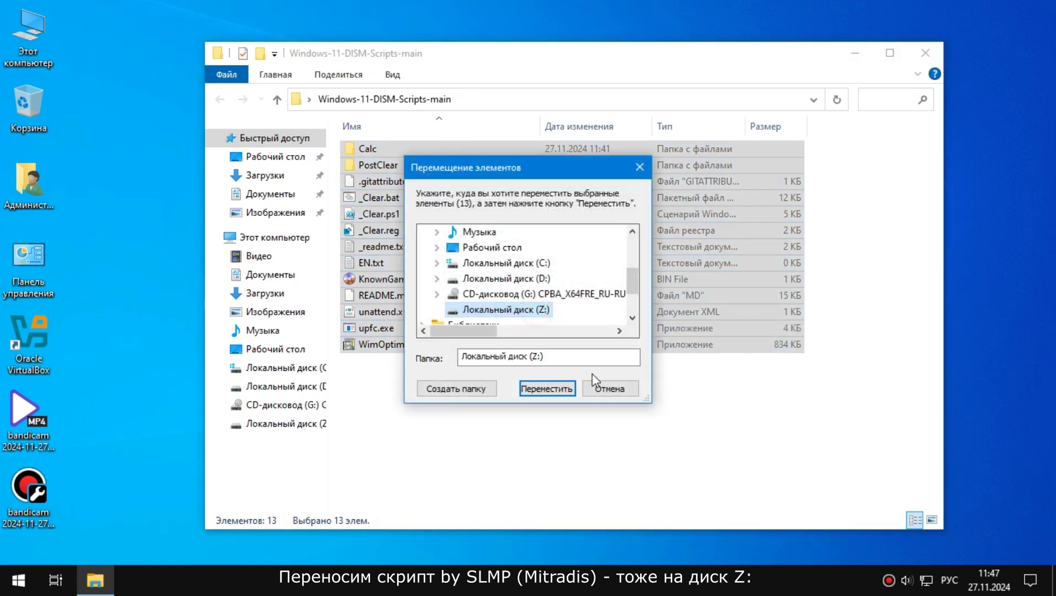
click(553, 390)
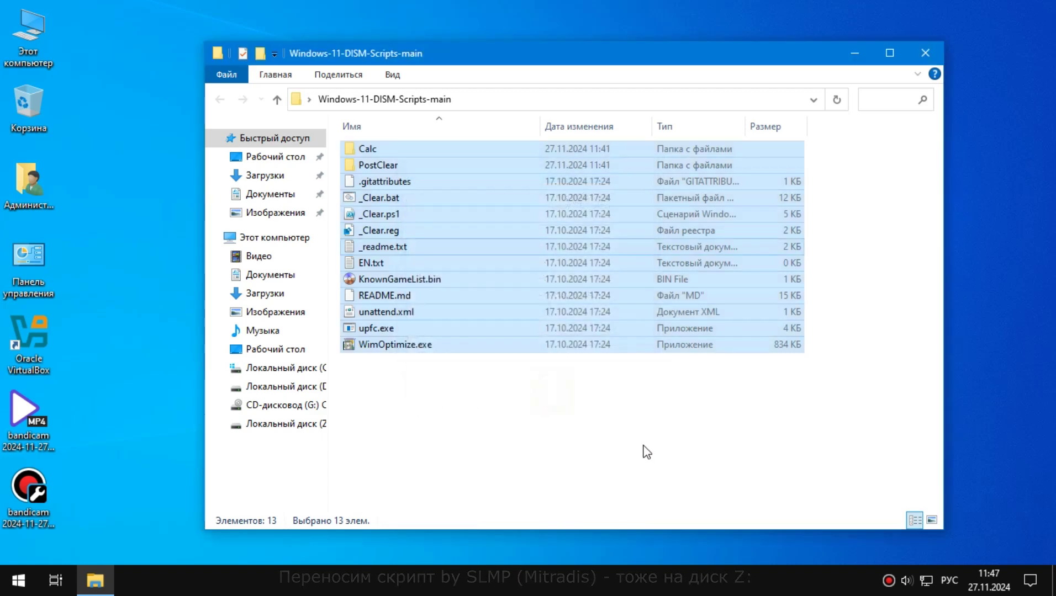
click(933, 50)
- Run _Clear.bat from the Z: drive as administrator, close the drive window and move the console toward the middle of the desktop
double_click(26, 24)
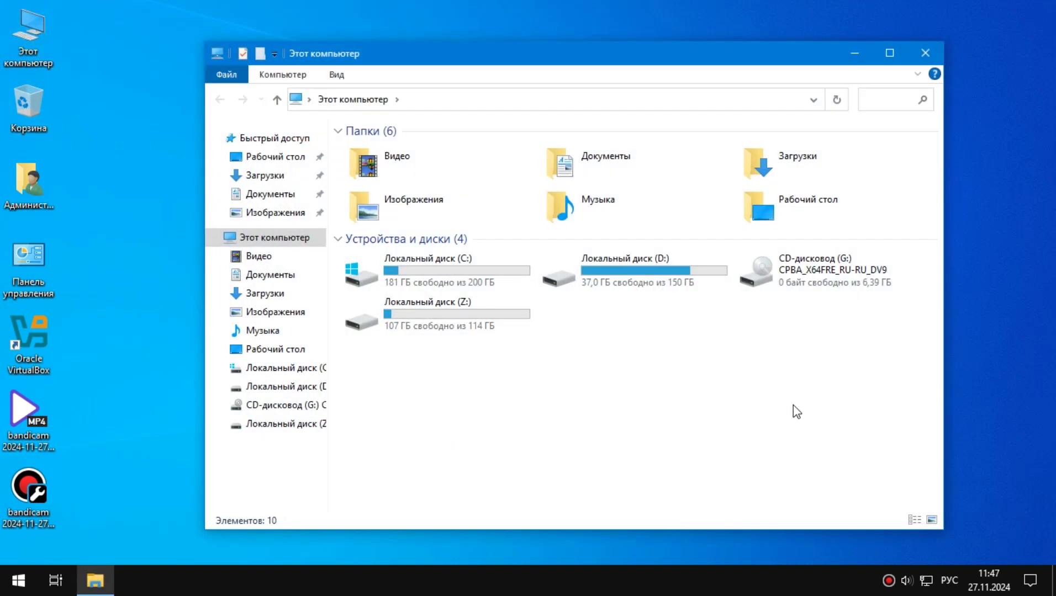
double_click(470, 305)
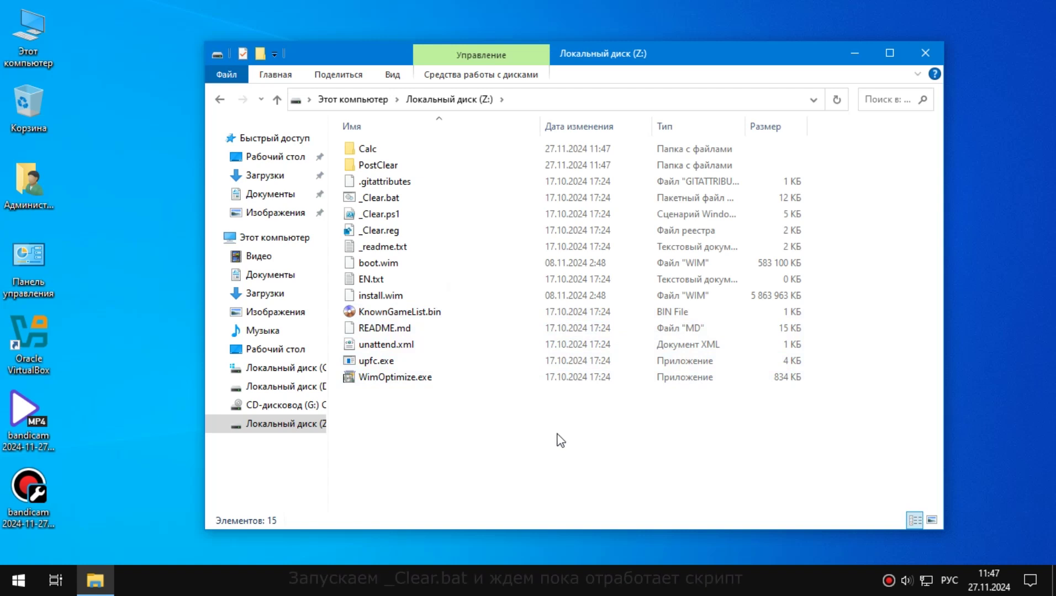
right_click(384, 199)
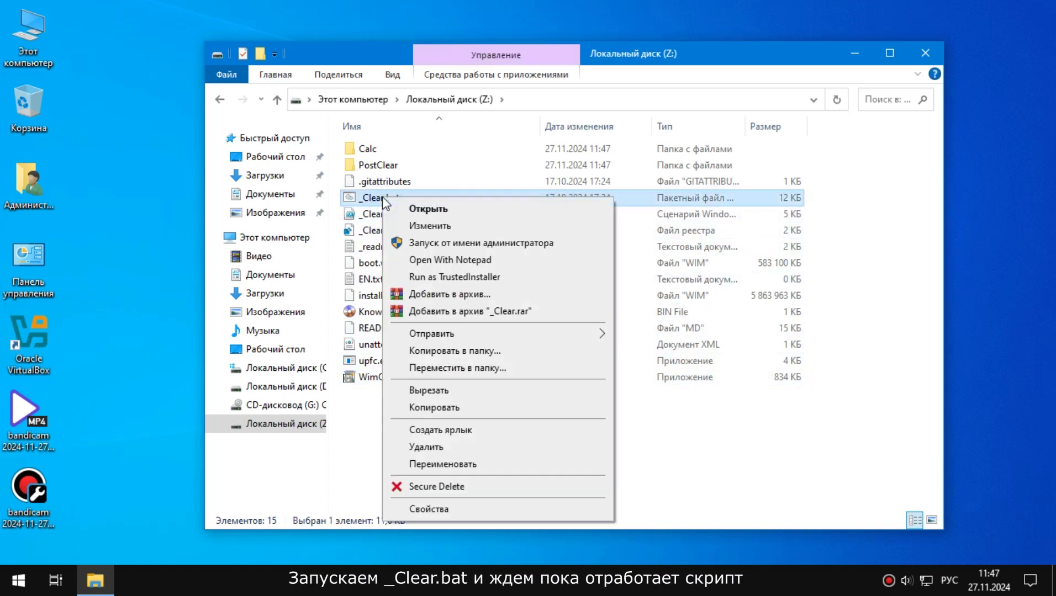
click(563, 249)
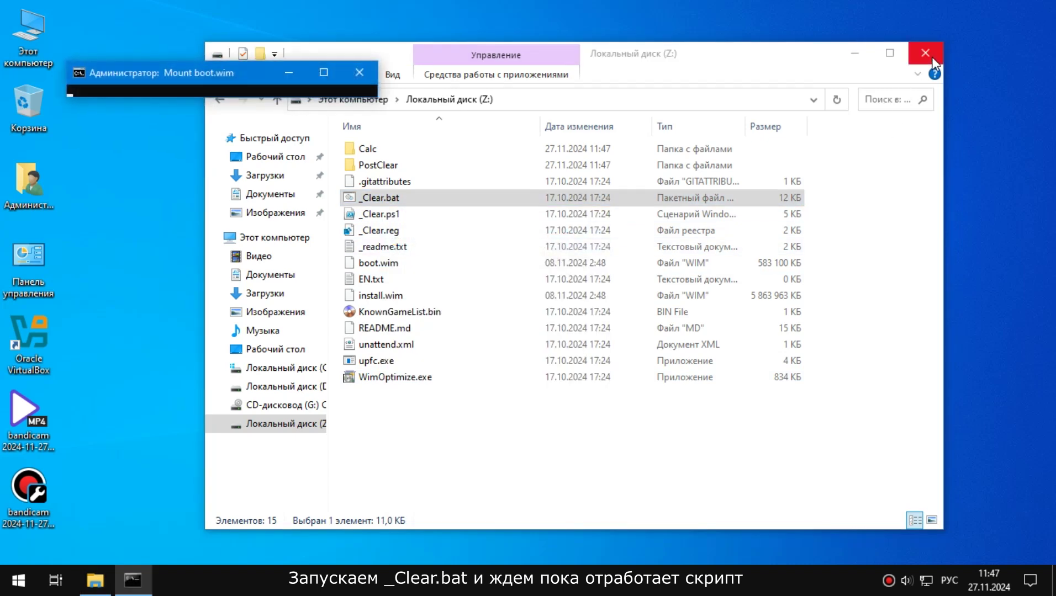
click(925, 53)
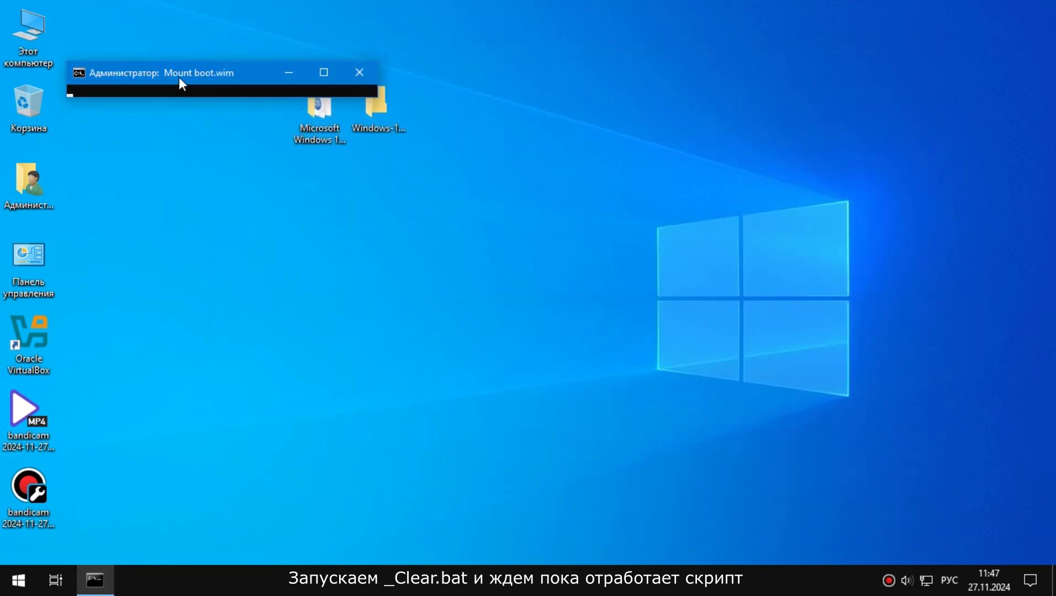
drag(180, 75, 523, 174)
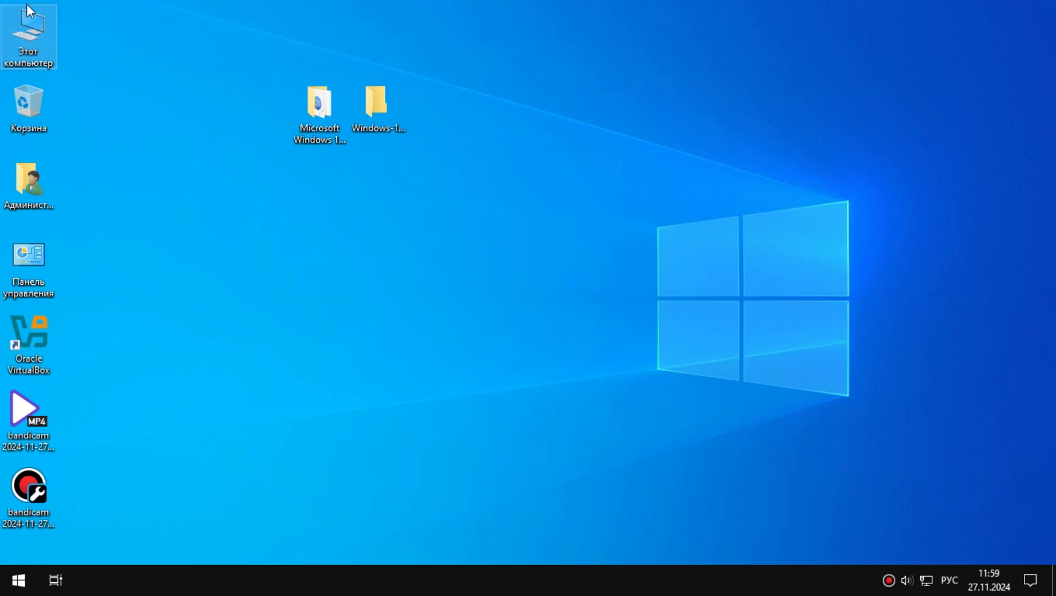
- Check the processed files on the Z: drive, eject the mounted Windows 11 image from virtual drive G: and close the window
double_click(29, 25)
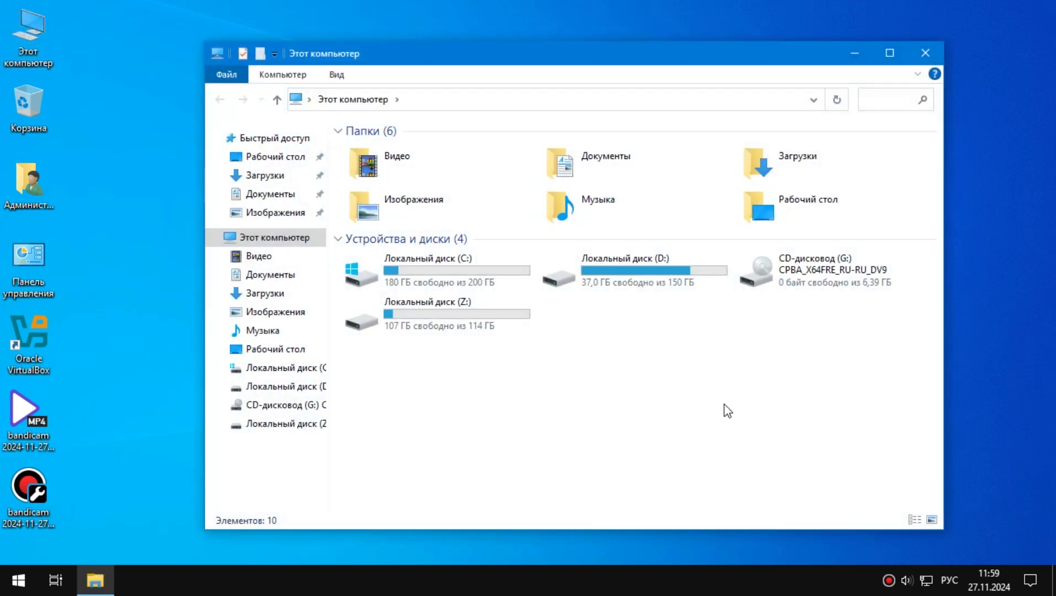
double_click(472, 325)
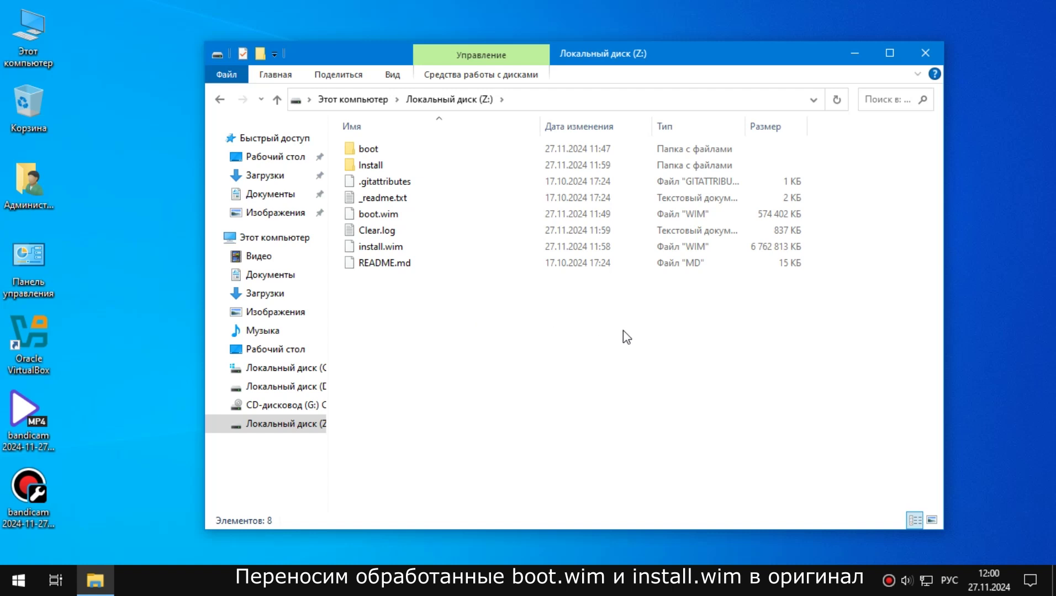
click(277, 100)
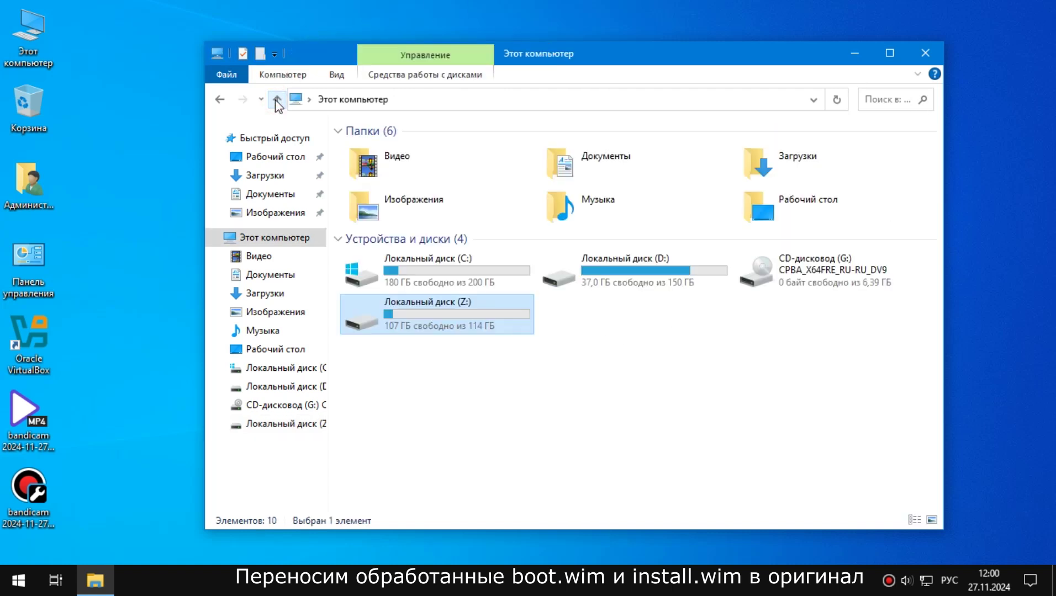
right_click(800, 267)
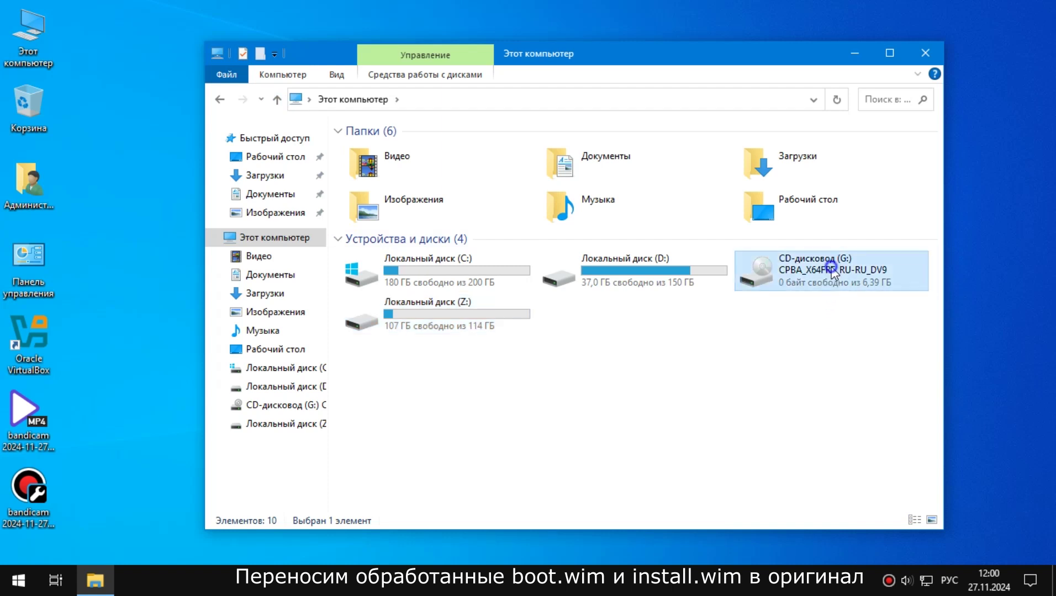
mouse_move(864, 348)
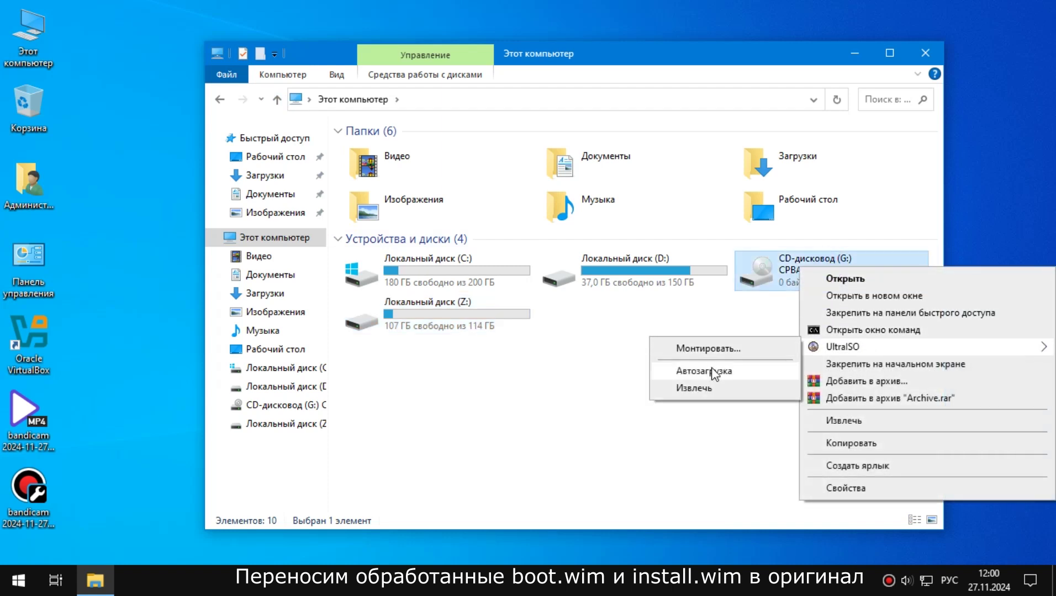
click(694, 389)
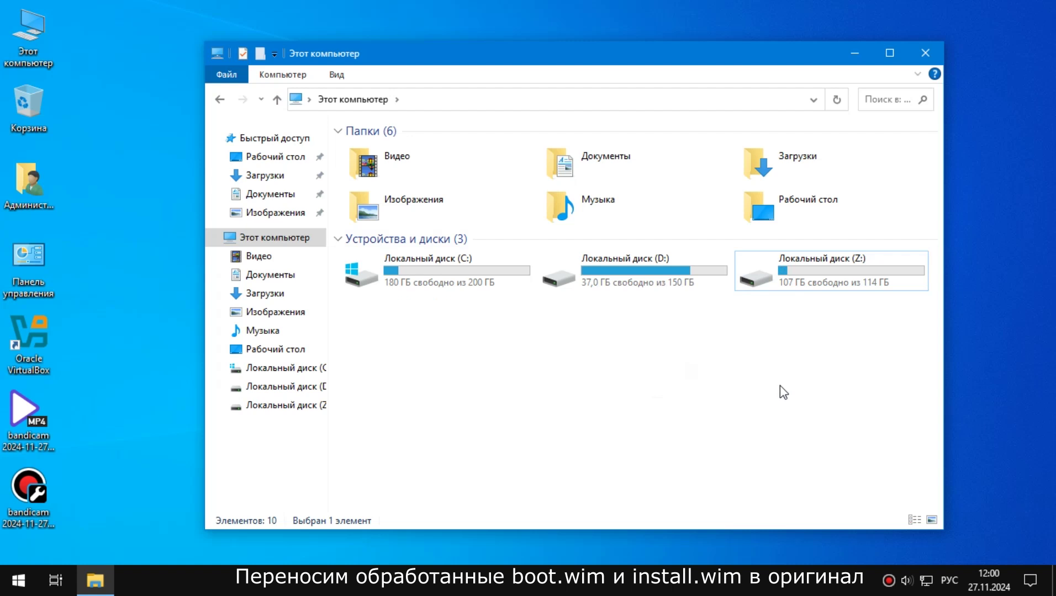
click(796, 380)
click(925, 53)
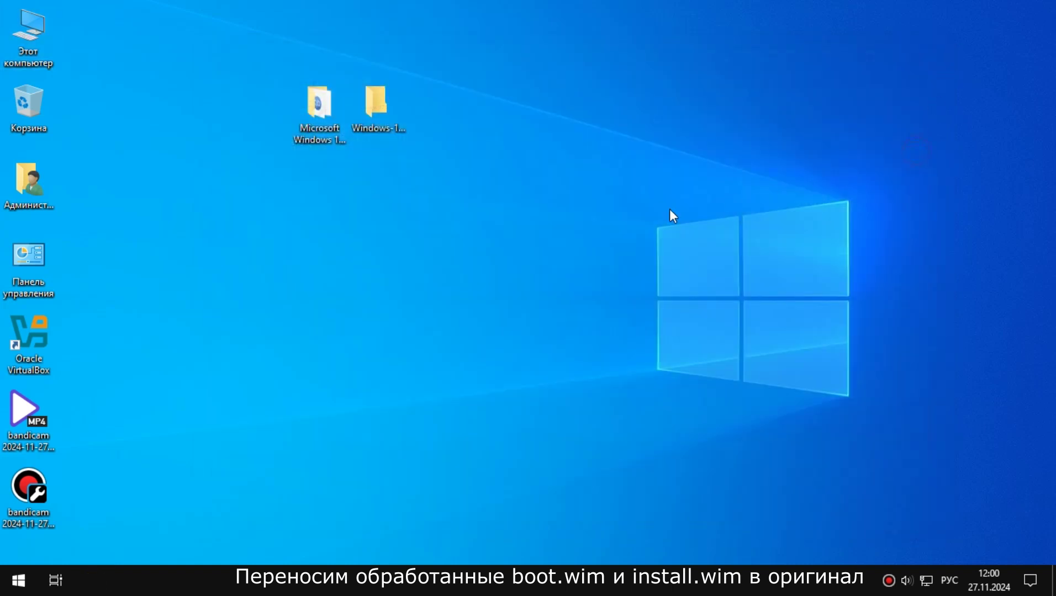
- Open the original Windows 11 ISO from its desktop folder in UltraISO, close the folder and show the image's sources folder in an enlarged pane
double_click(326, 105)
click(482, 168)
click(482, 168)
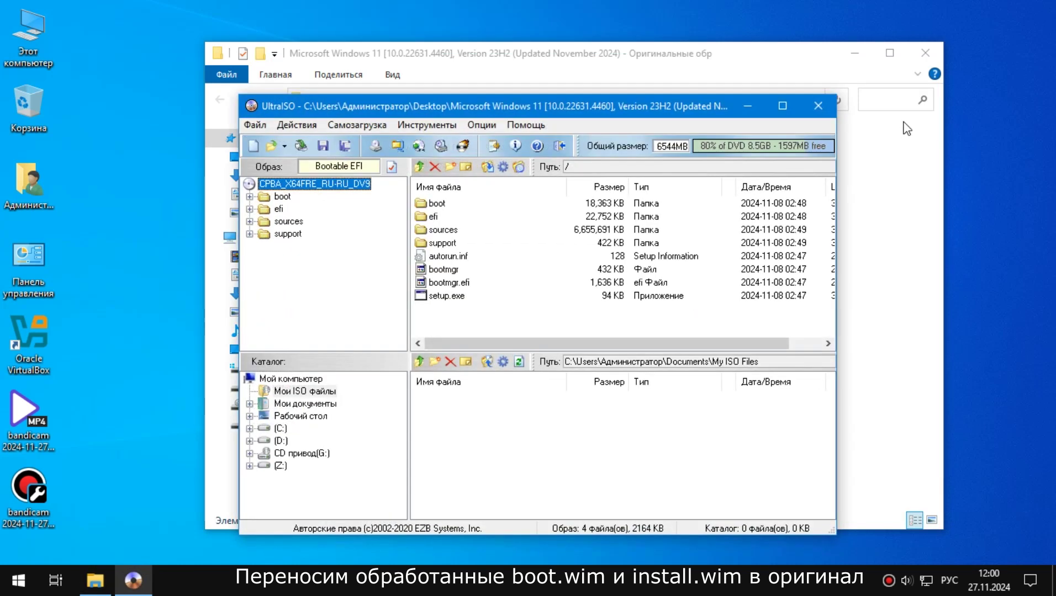
click(926, 48)
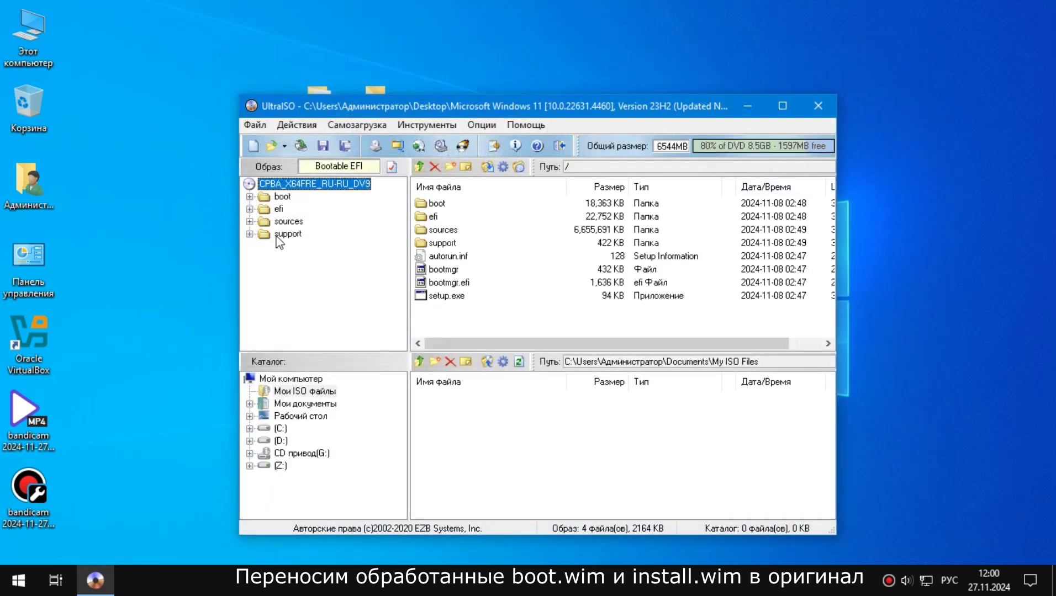
click(287, 222)
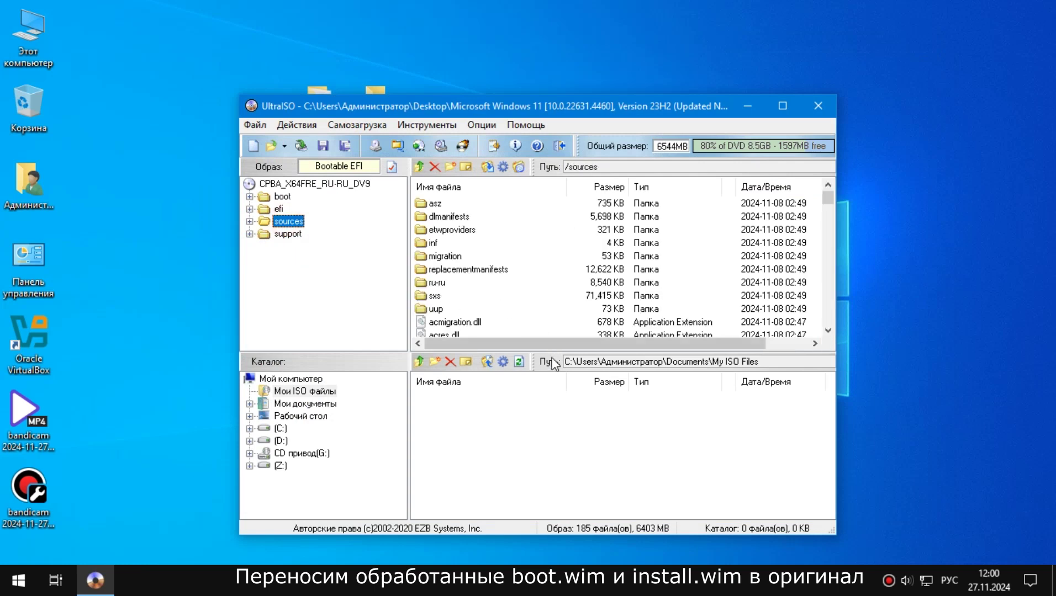
drag(554, 354, 554, 403)
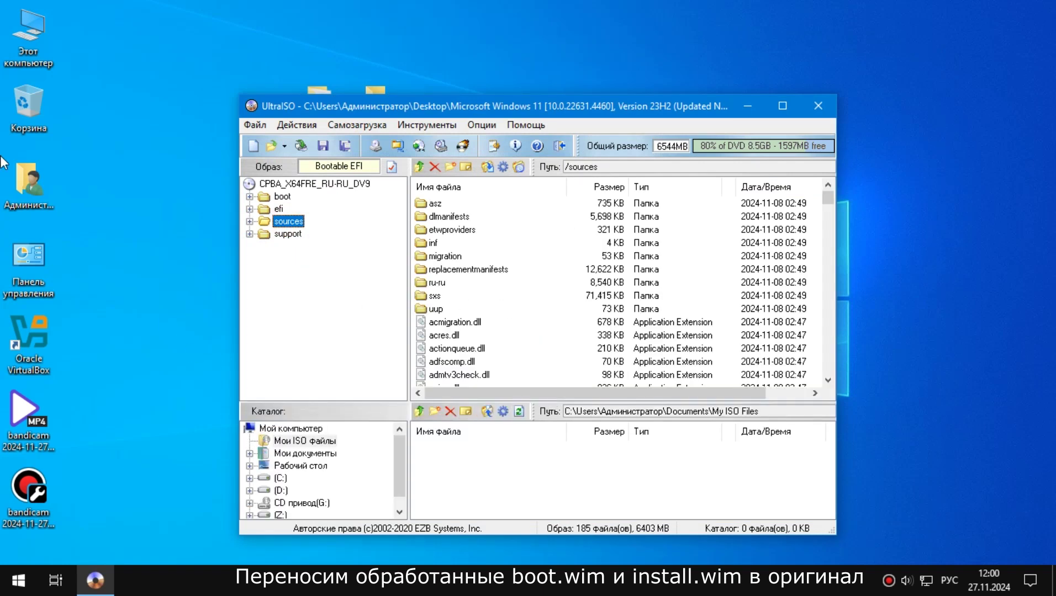
- Add boot.wim and install.wim from the Z: drive to the image's sources folder, replacing both existing files
double_click(22, 29)
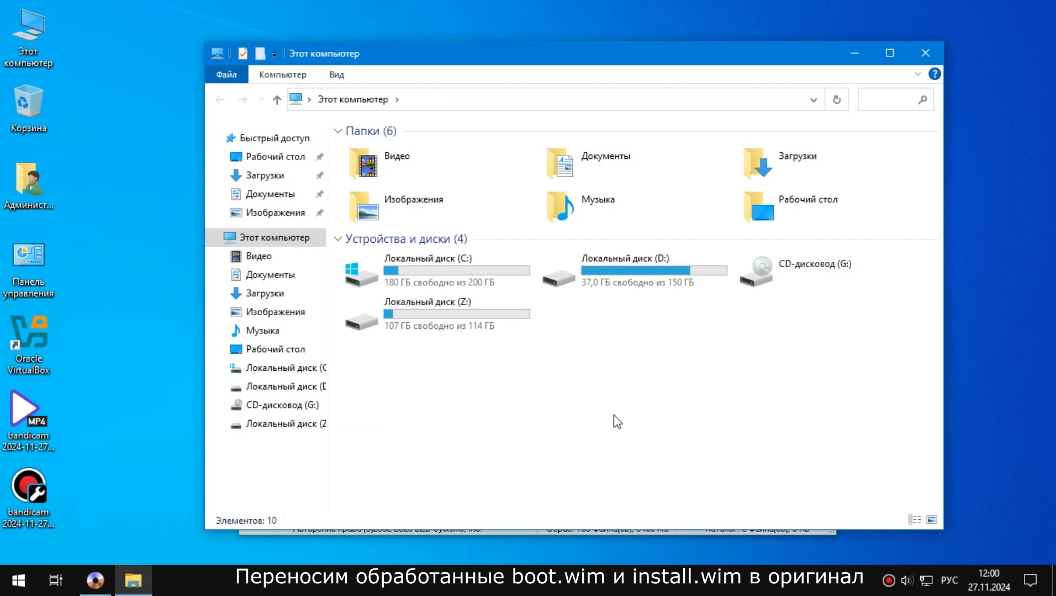
double_click(441, 311)
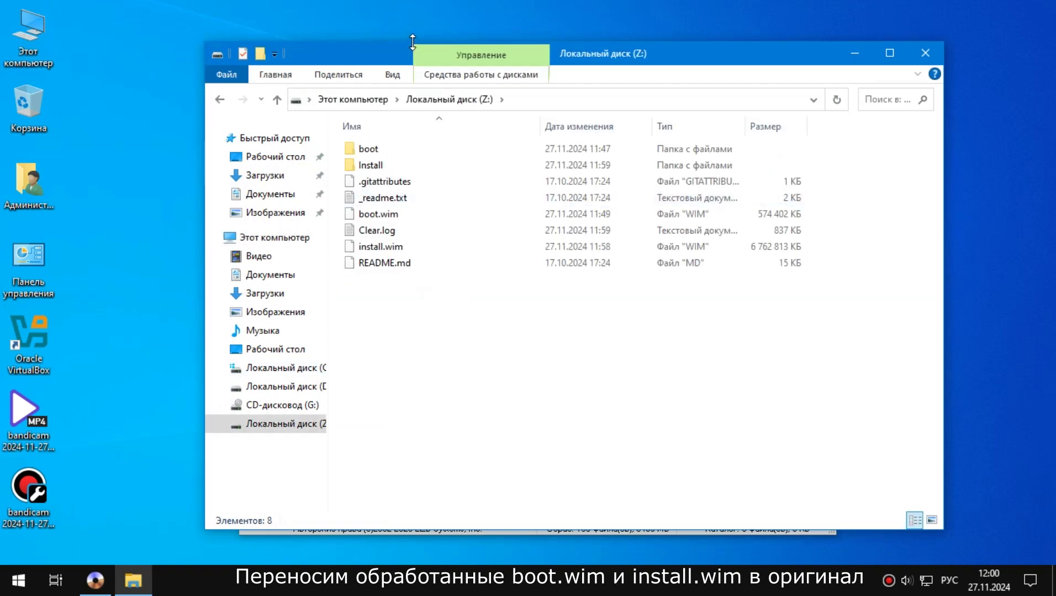
drag(353, 56, 856, 111)
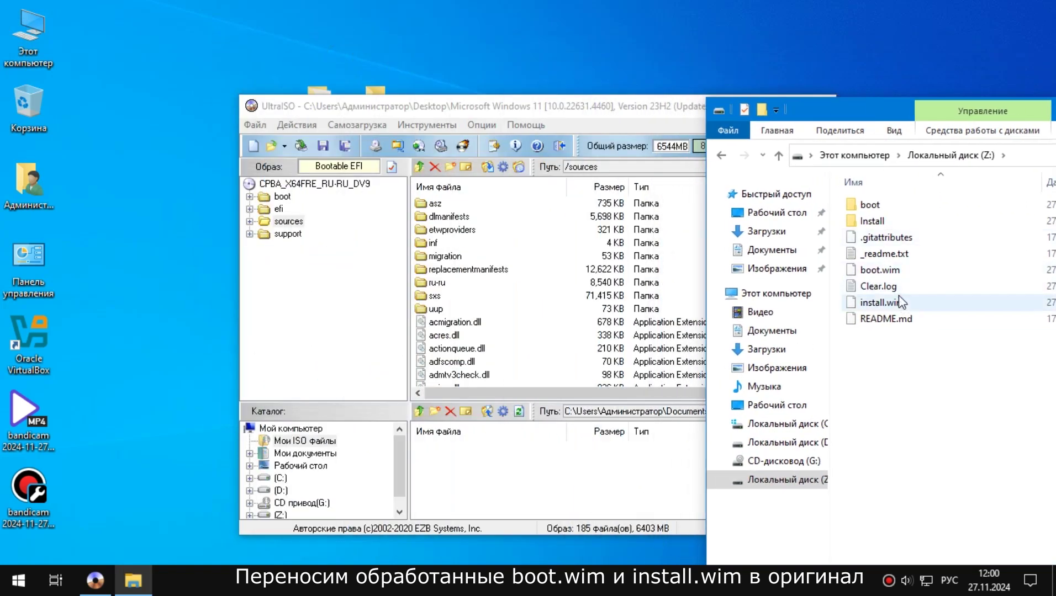
click(884, 270)
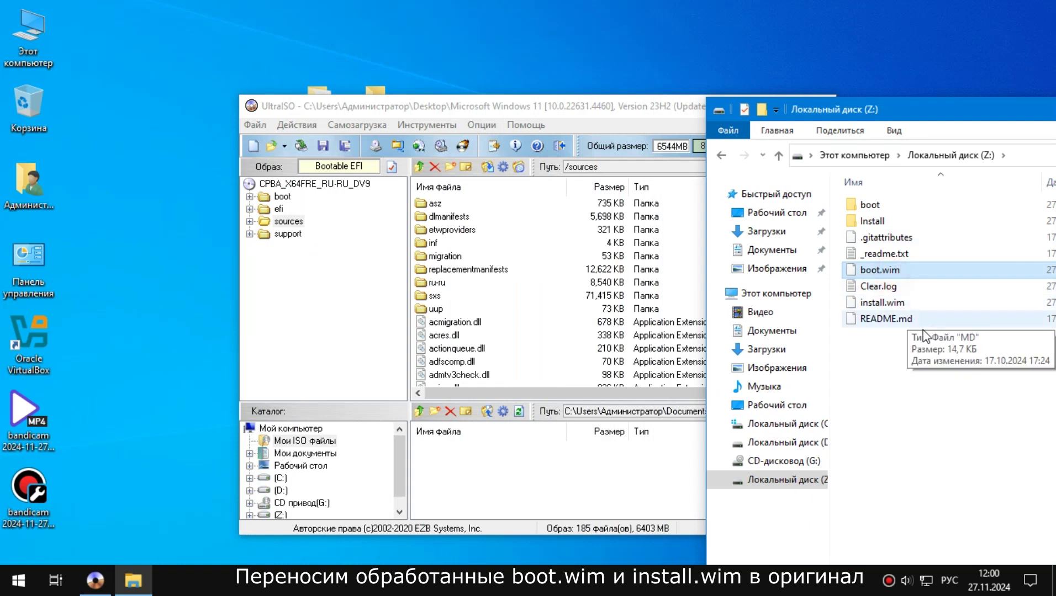
click(900, 309)
click(924, 386)
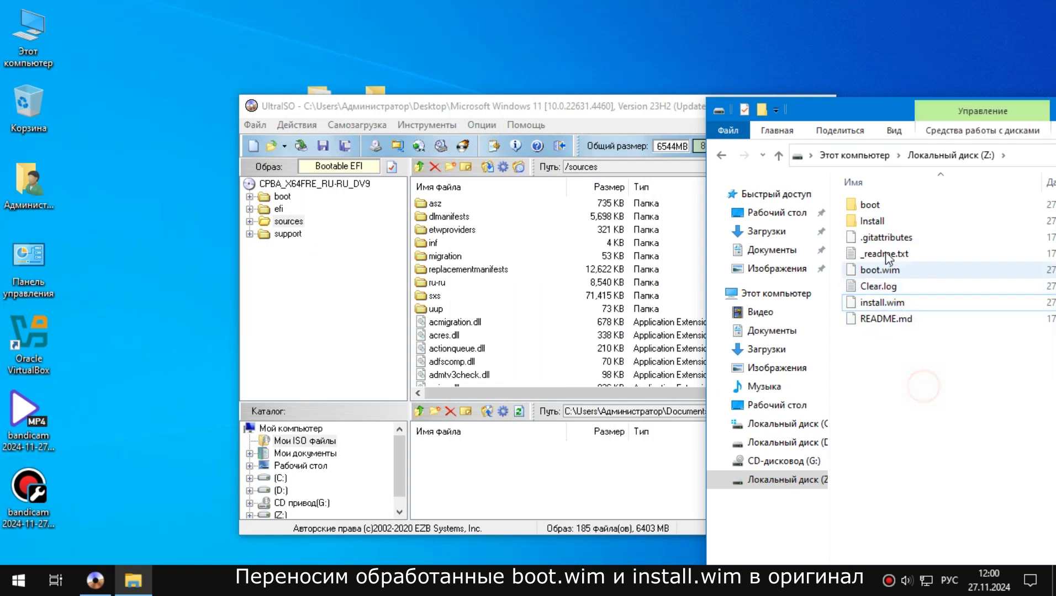
click(888, 271)
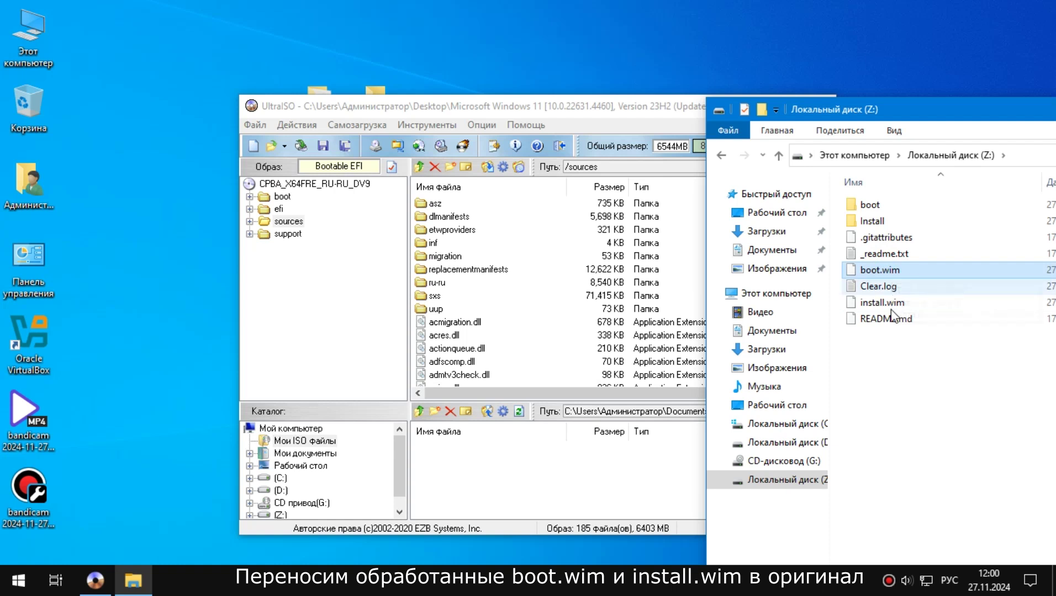
click(884, 302)
ctrl+click(880, 271)
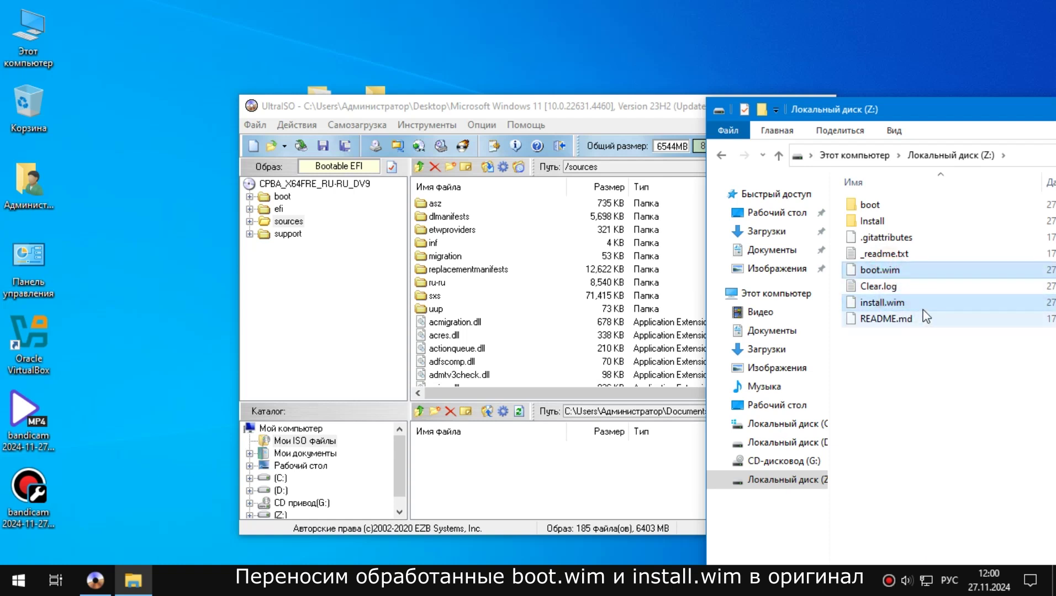
drag(929, 304, 535, 371)
click(312, 377)
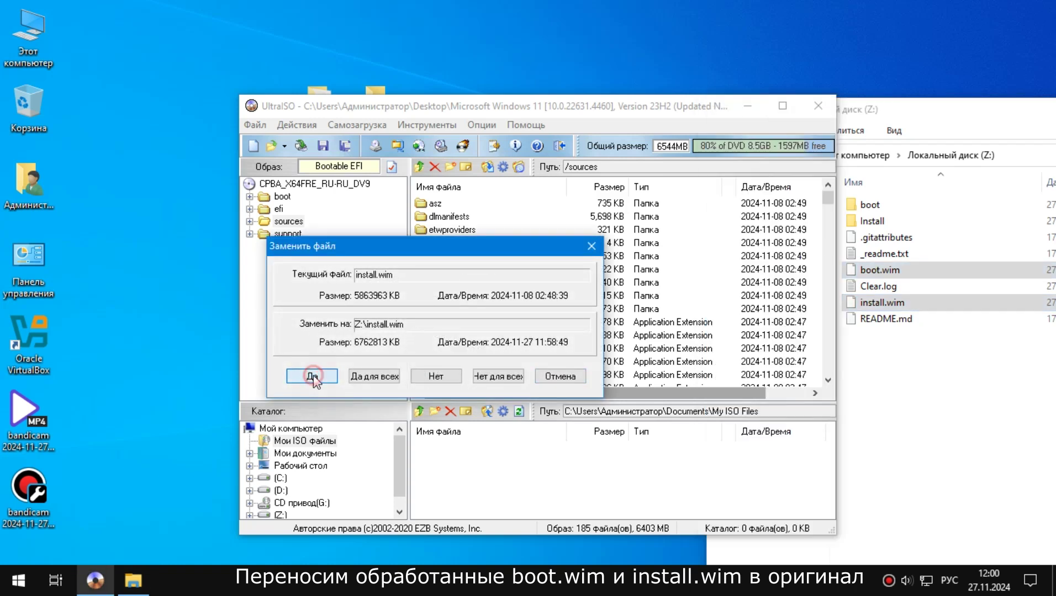
click(312, 376)
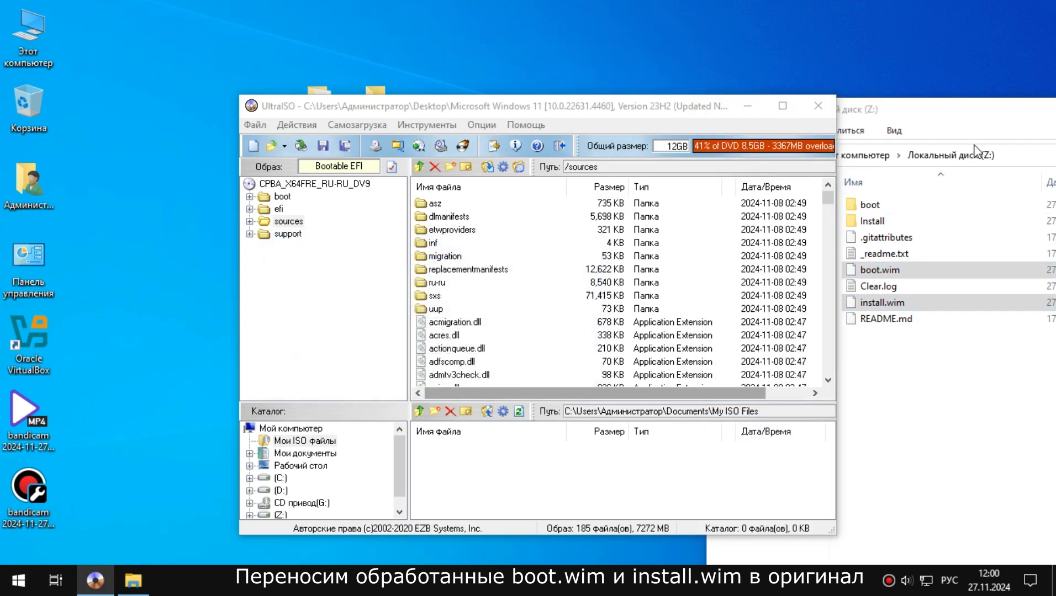
- Return to the root of the image CPBA_X64FRE_RU-RU_DV9 and close the Z: drive window
click(342, 184)
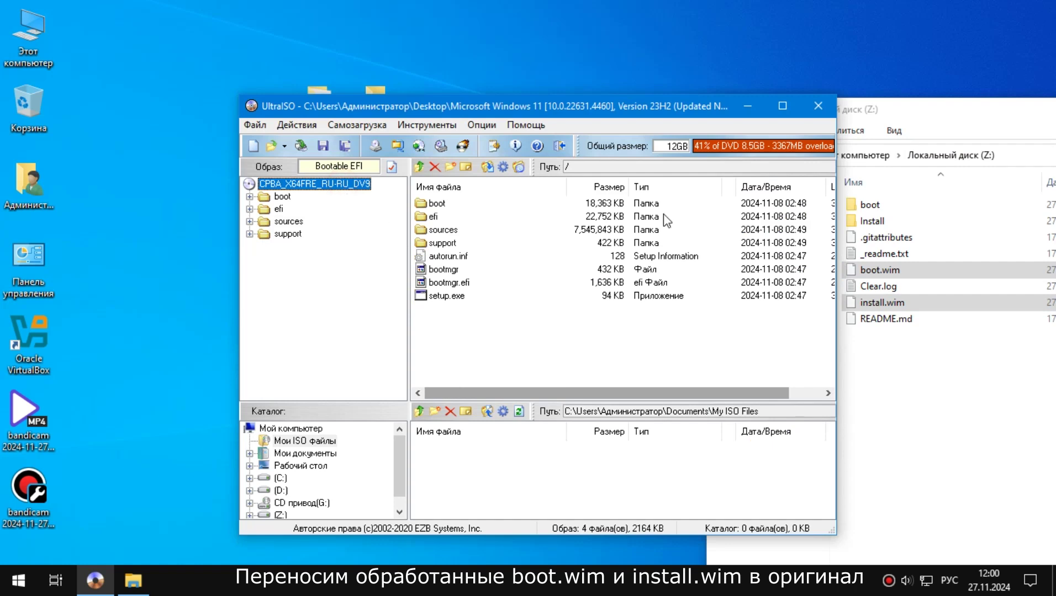
click(1002, 105)
drag(1002, 105, 940, 108)
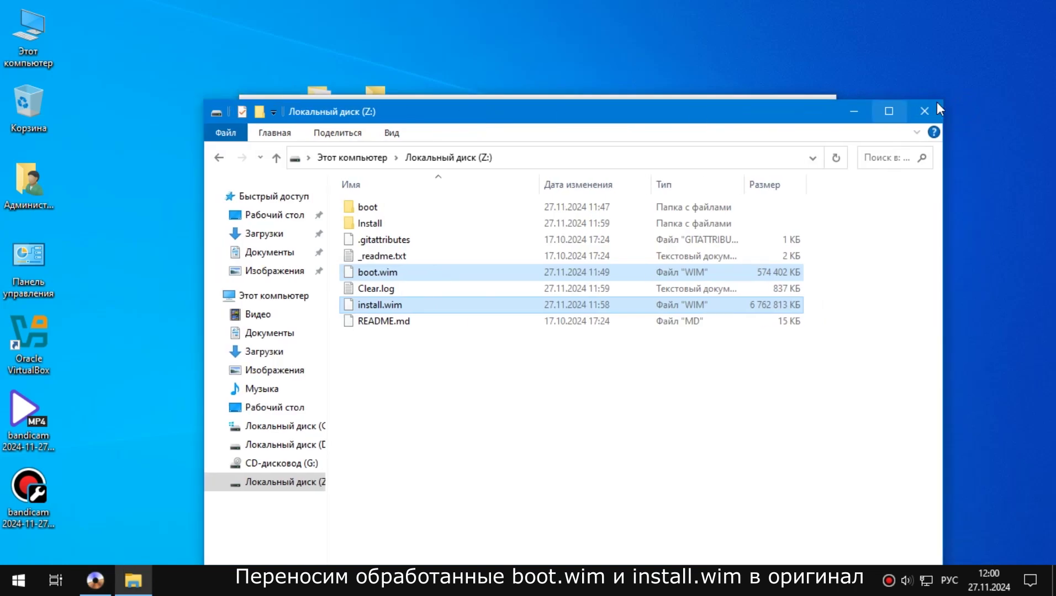
click(939, 110)
- Save the modified image to the desktop as win11_by_SLMP.iso and close UltraISO
click(256, 125)
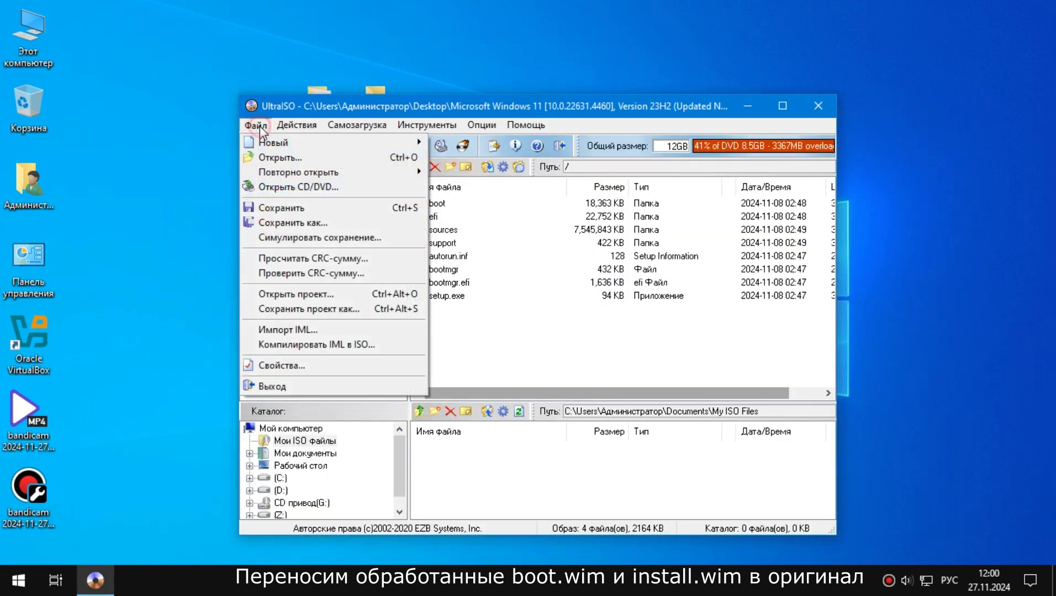
click(338, 224)
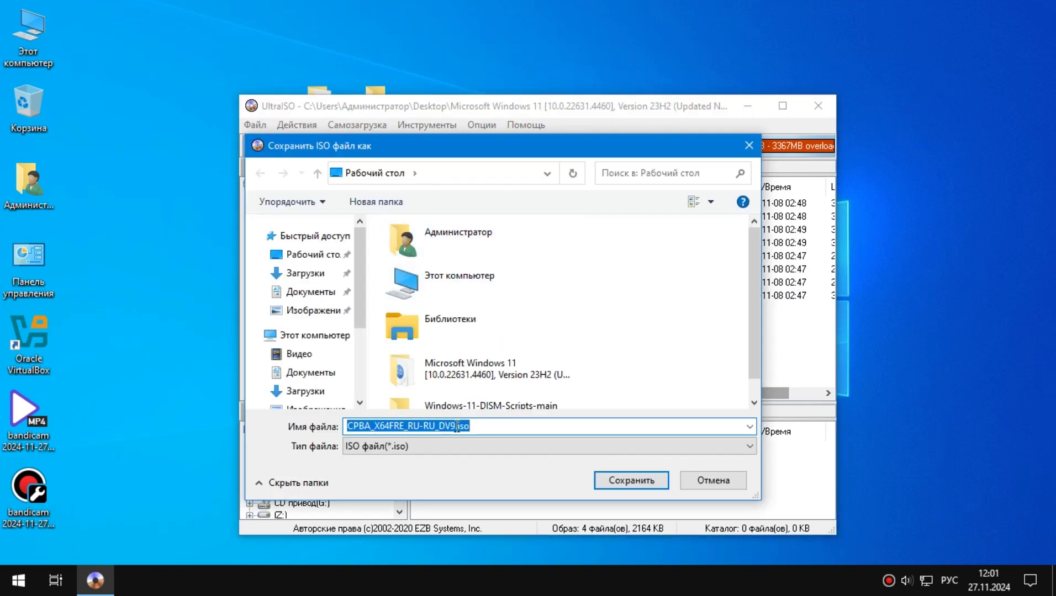
drag(456, 427, 261, 429)
key(alt+shift)
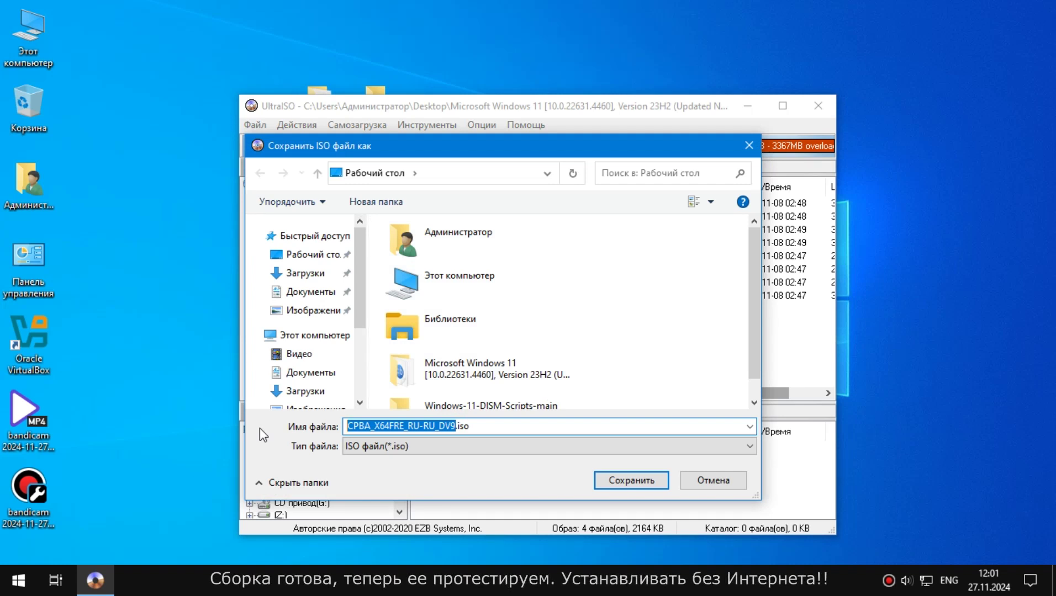
text(win11)
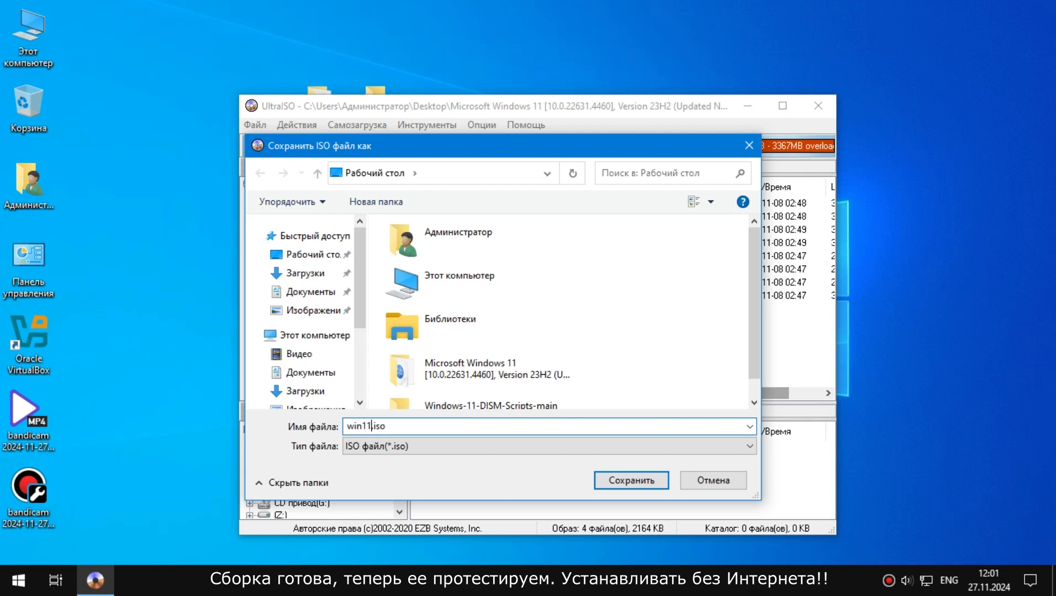
text(_by_SLMP)
click(654, 481)
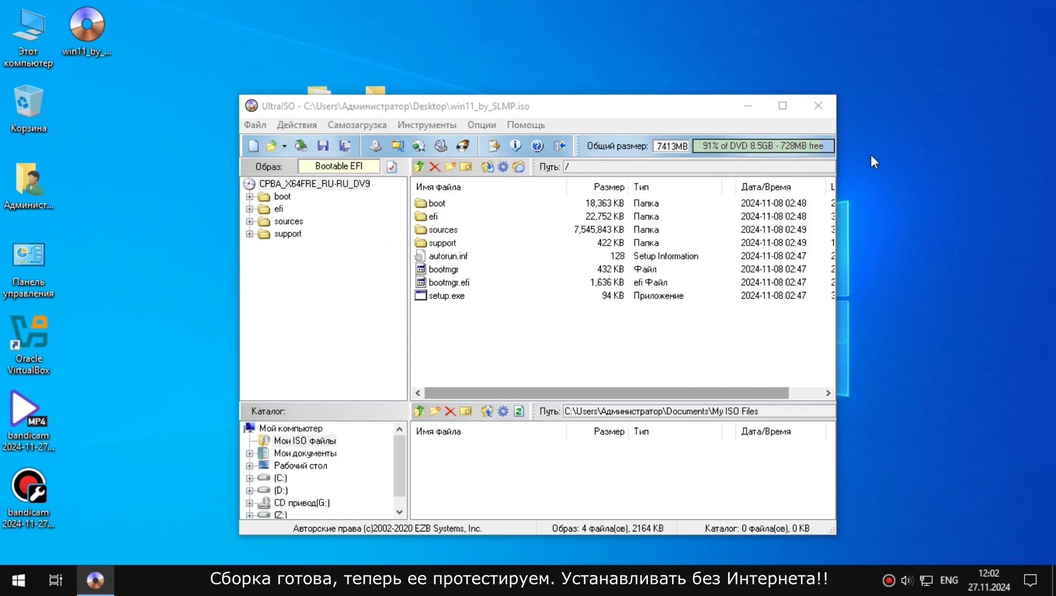
click(833, 108)
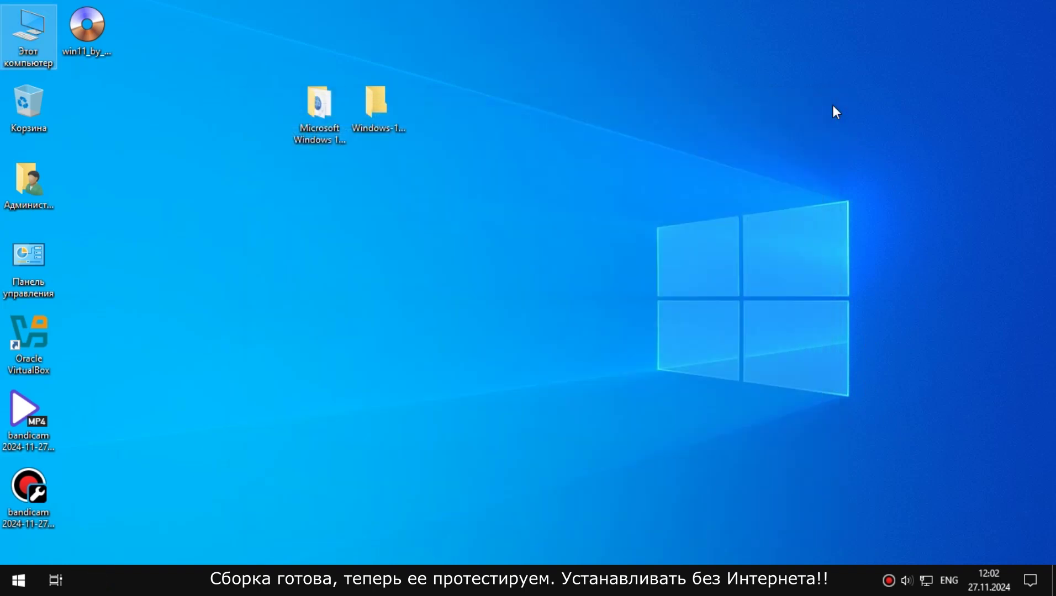
click(507, 285)
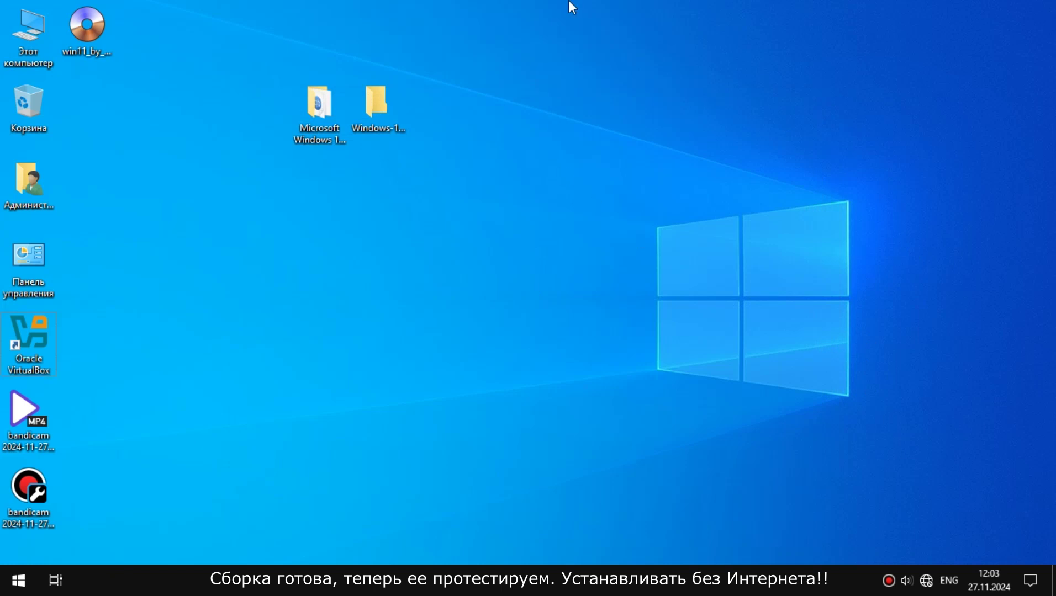
- Launch Oracle VirtualBox from the desktop as administrator and dismiss the USB device notification
right_click(32, 334)
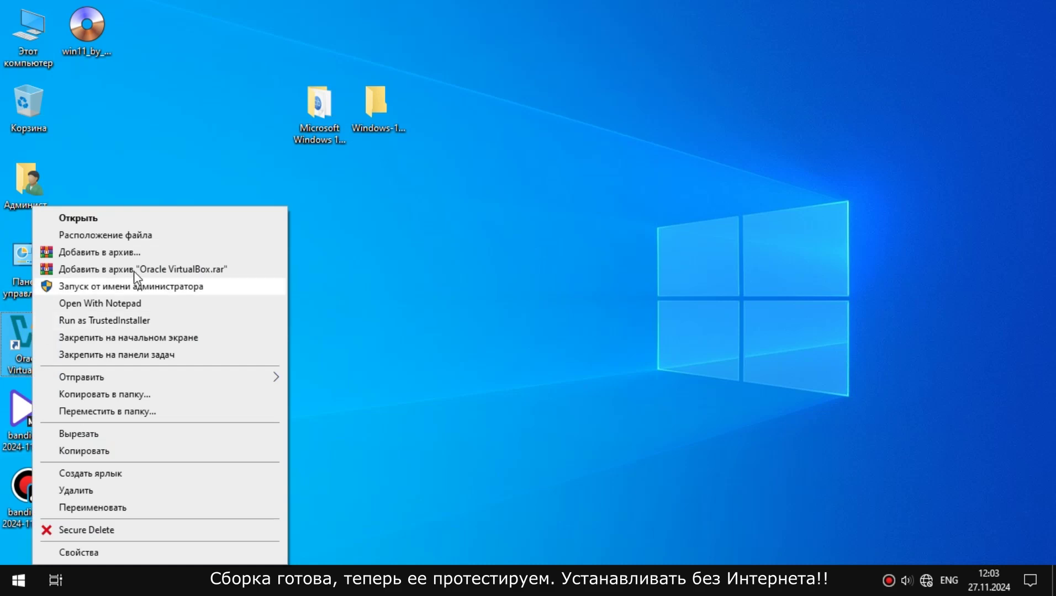
click(147, 286)
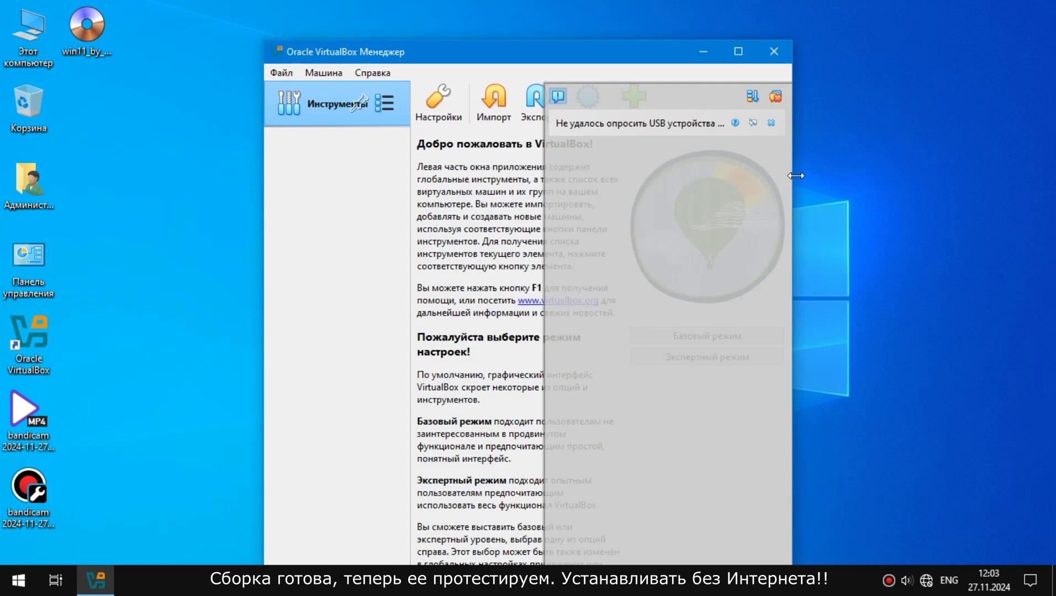
click(776, 122)
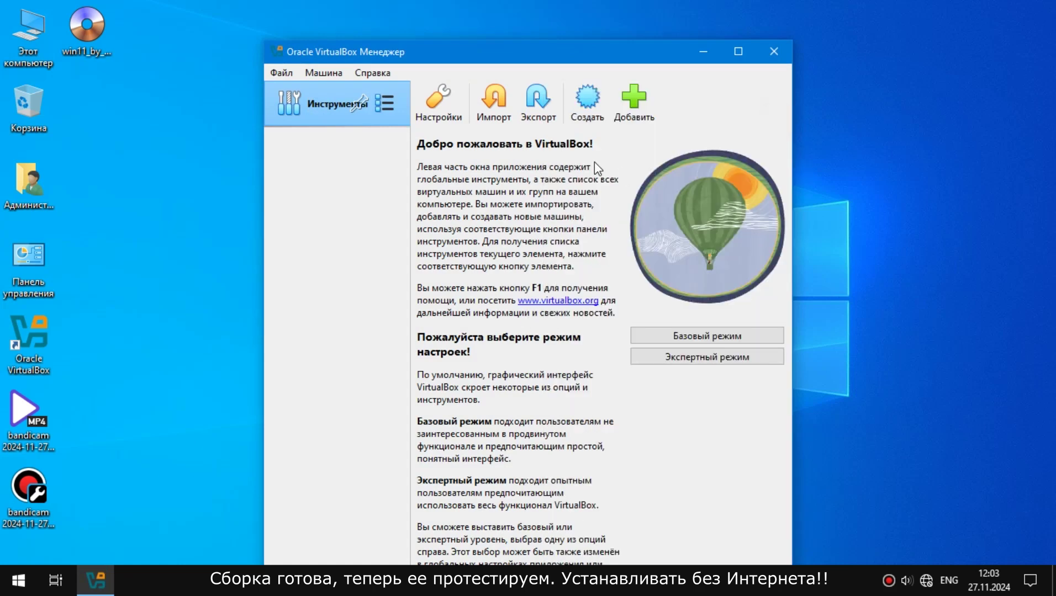
- Start creating a new virtual machine and name it 11 by SLMP
click(587, 99)
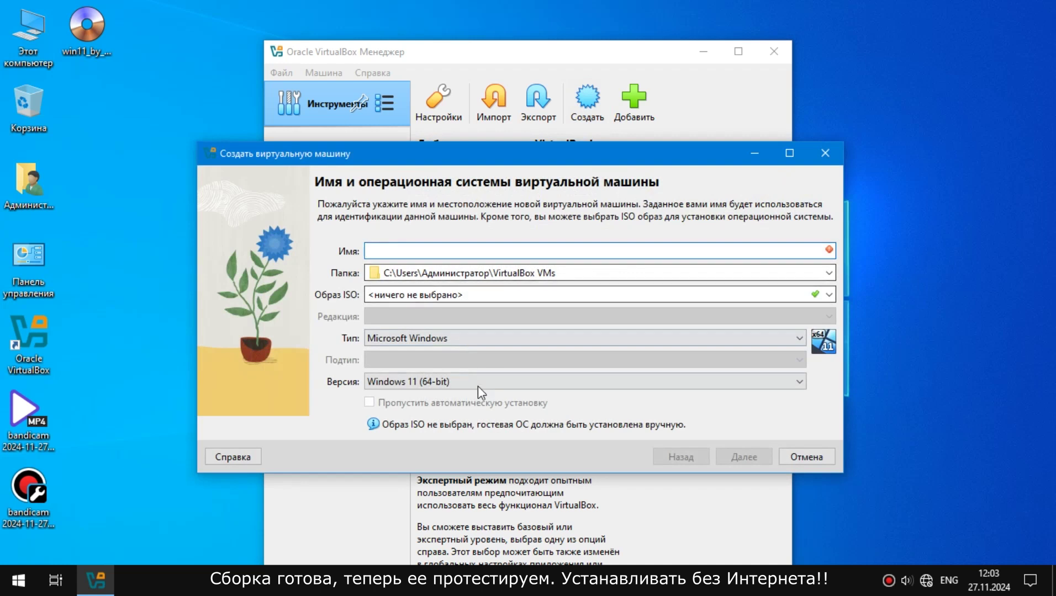
text(11 )
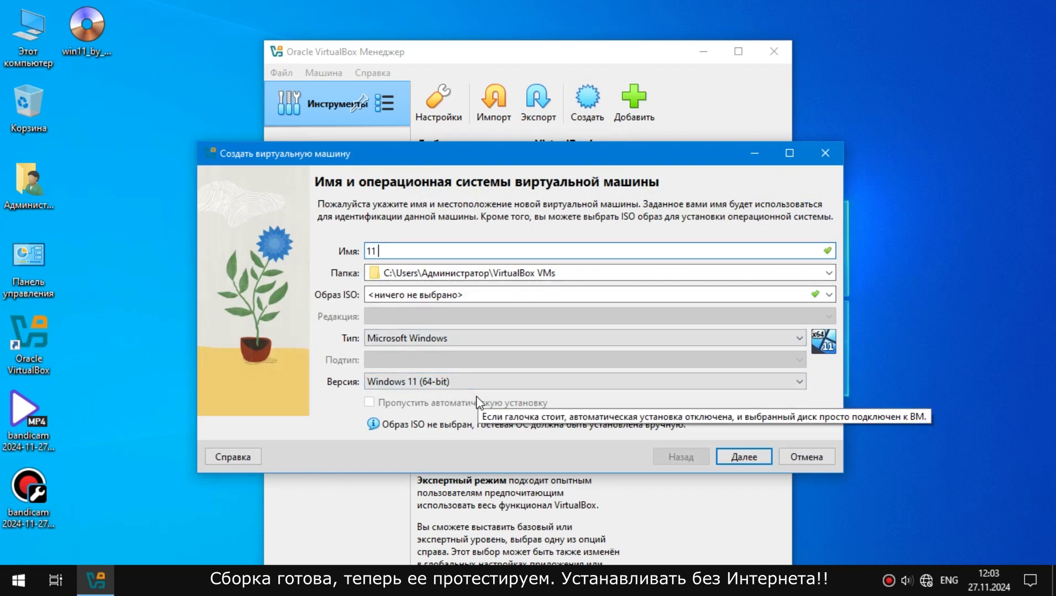
text(by SLMO)
key(BackSpace)
text(P)
- Choose win11_by_SLMP.iso from the desktop as the machine's ISO image, skip the unattended installation and continue to the hardware settings
click(830, 295)
click(415, 323)
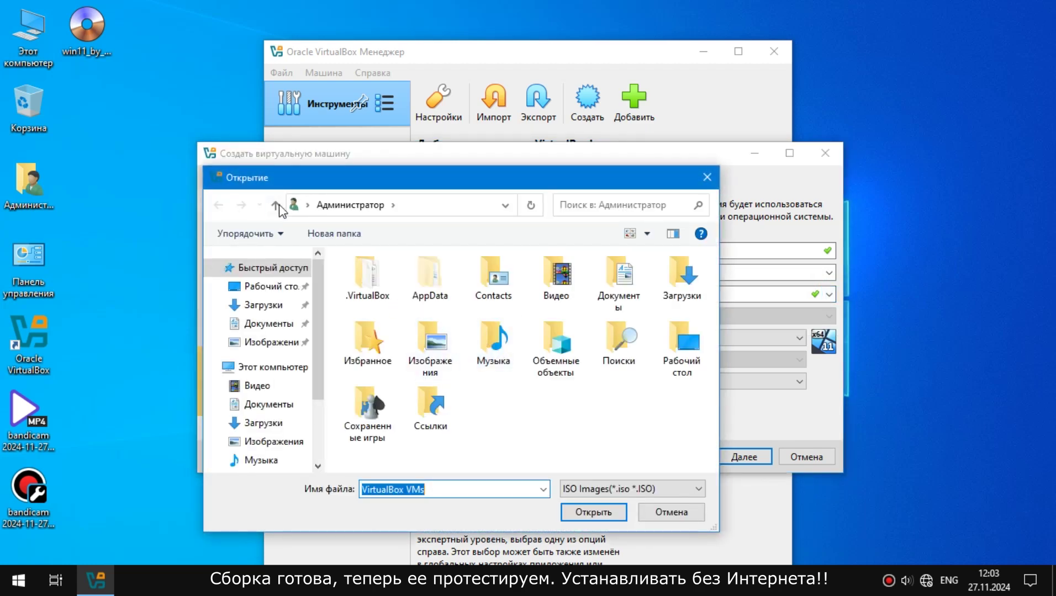
click(278, 205)
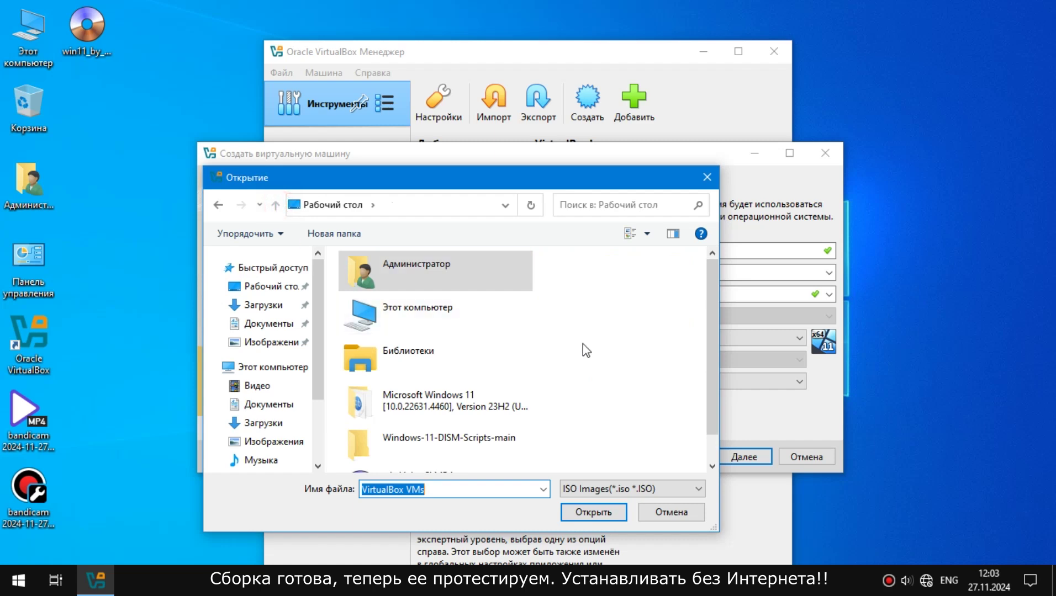
scroll(584, 348, down, 1)
click(401, 459)
click(602, 512)
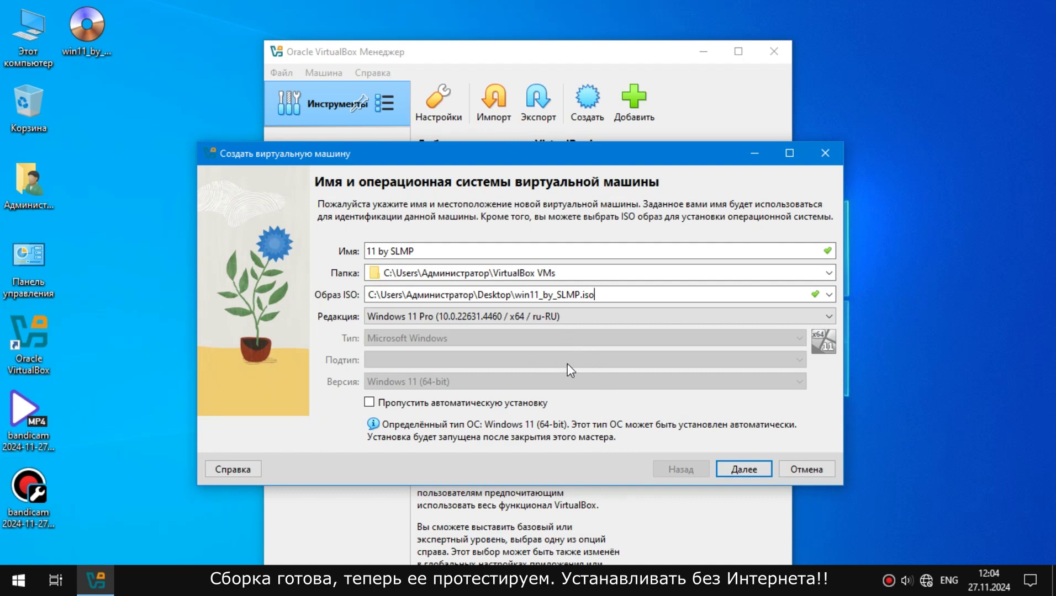
click(370, 404)
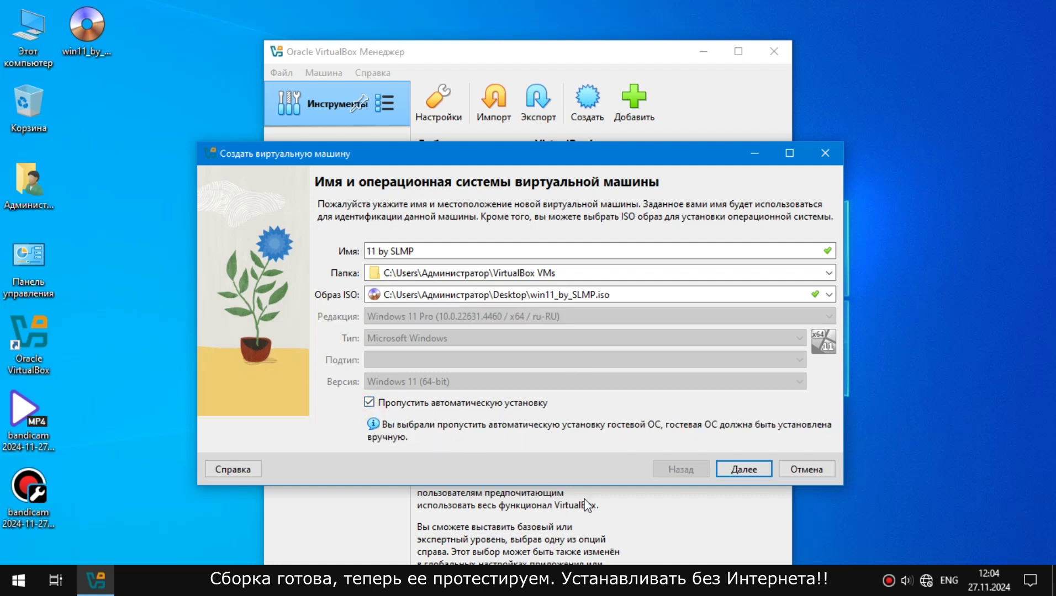
click(745, 471)
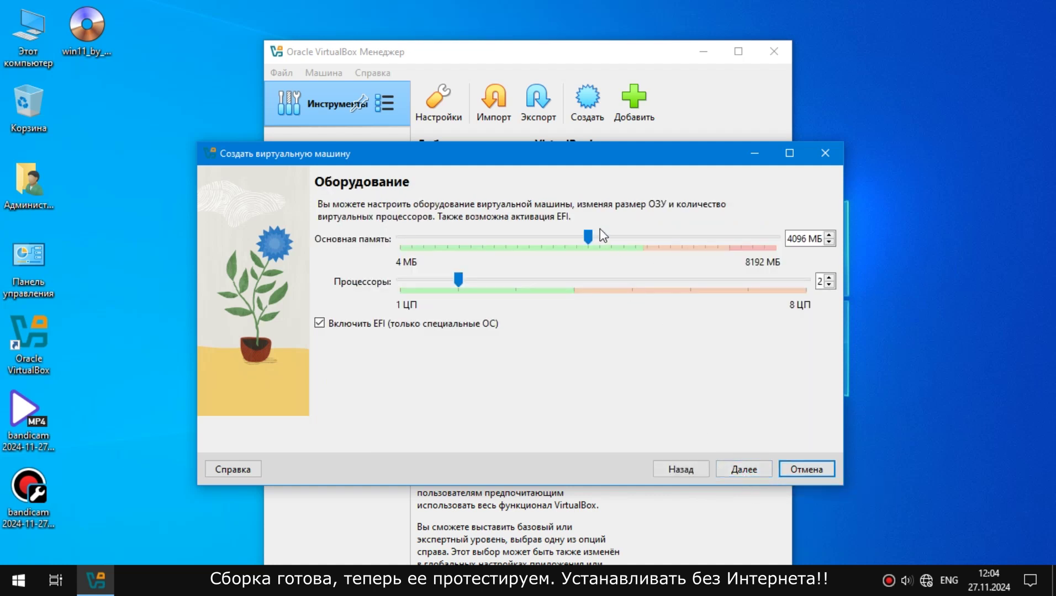
- Give the virtual machine 4 processors, accept a new 80 GB virtual hard disk and finish creating the machine
drag(462, 278, 573, 279)
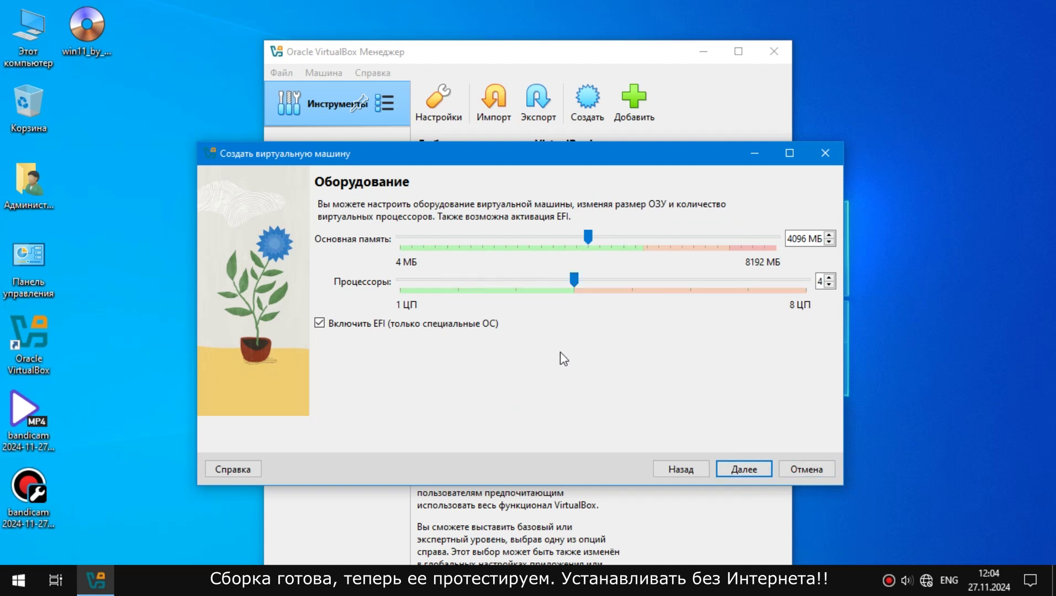
click(742, 468)
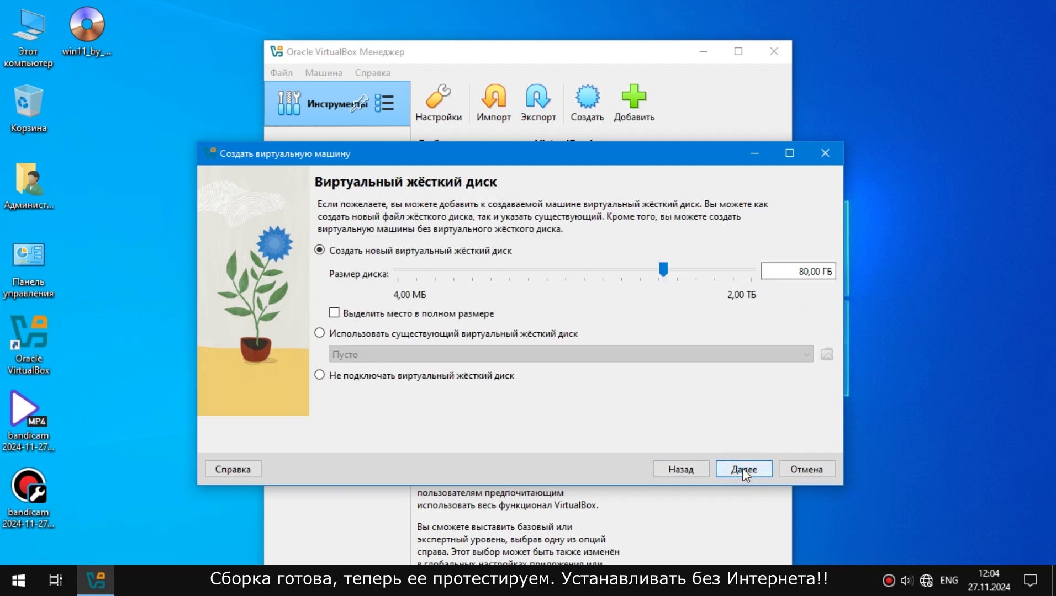
click(742, 468)
click(742, 468)
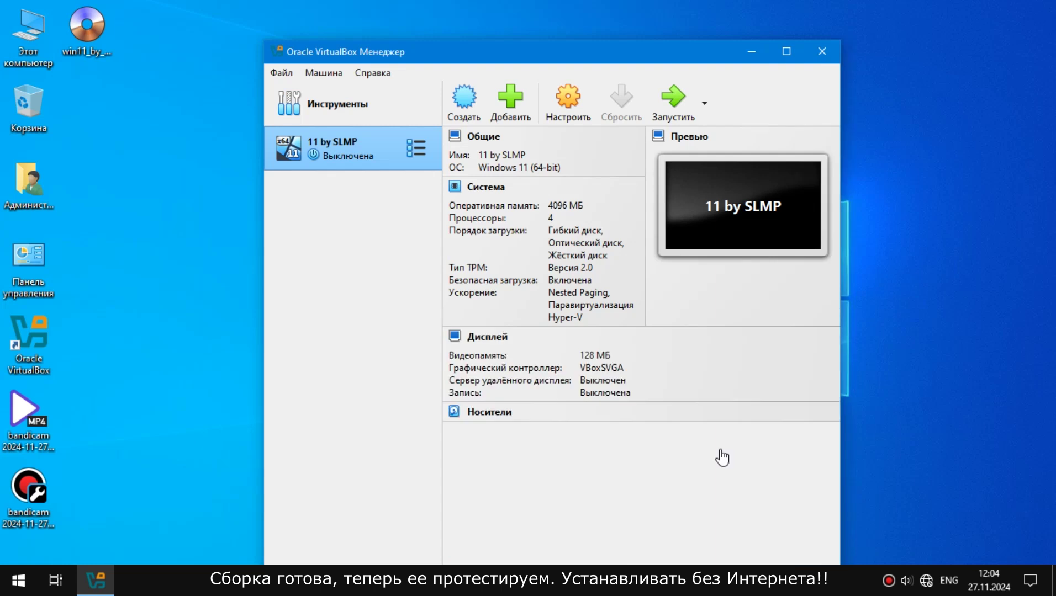
- Start the 11 by SLMP machine, accept the Russian language settings in Windows Setup and begin the installation
click(668, 104)
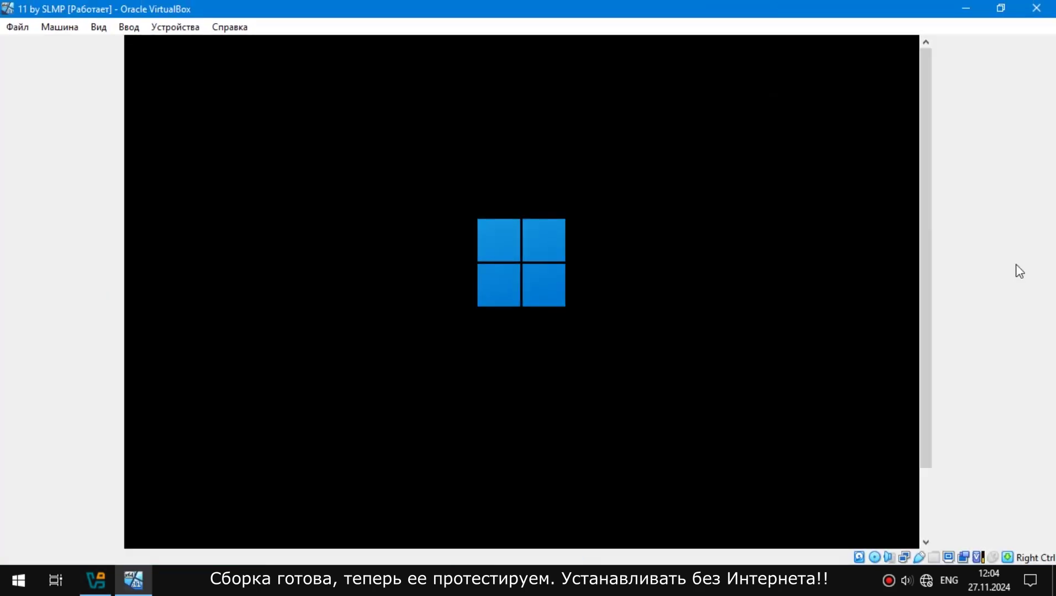
click(1035, 79)
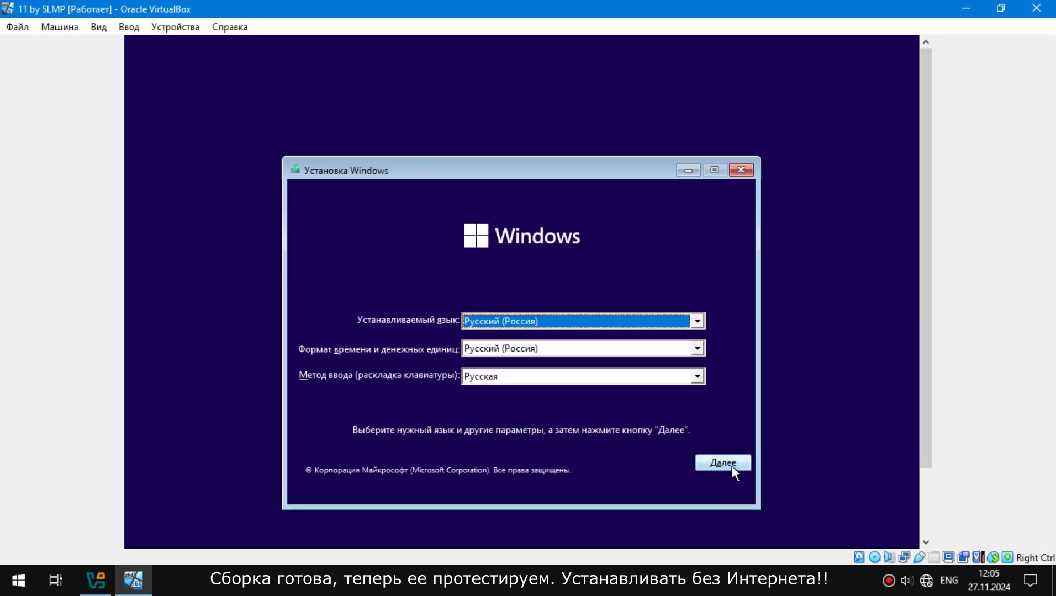
click(732, 464)
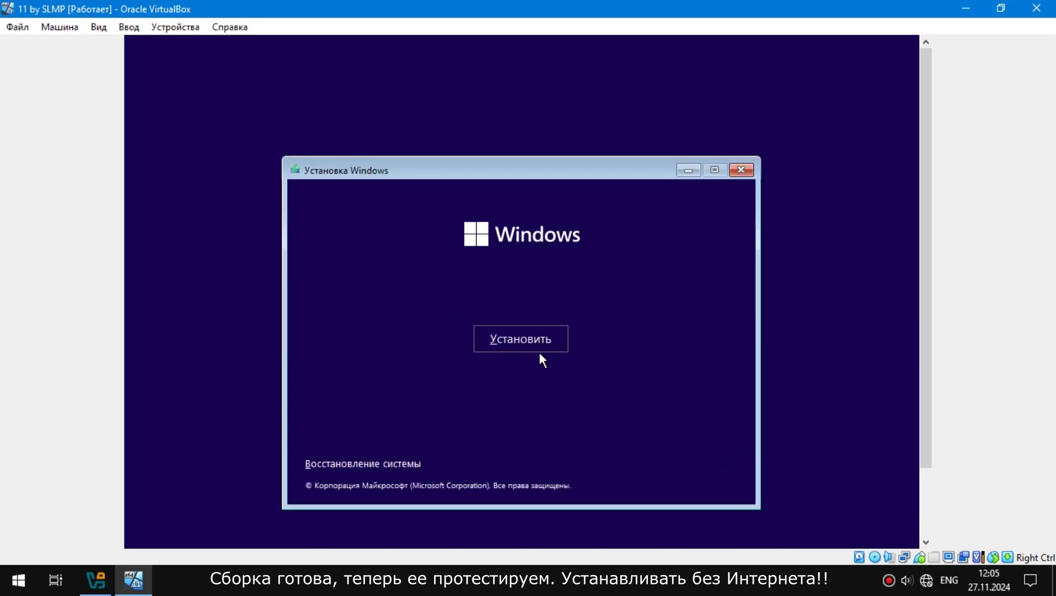
click(531, 341)
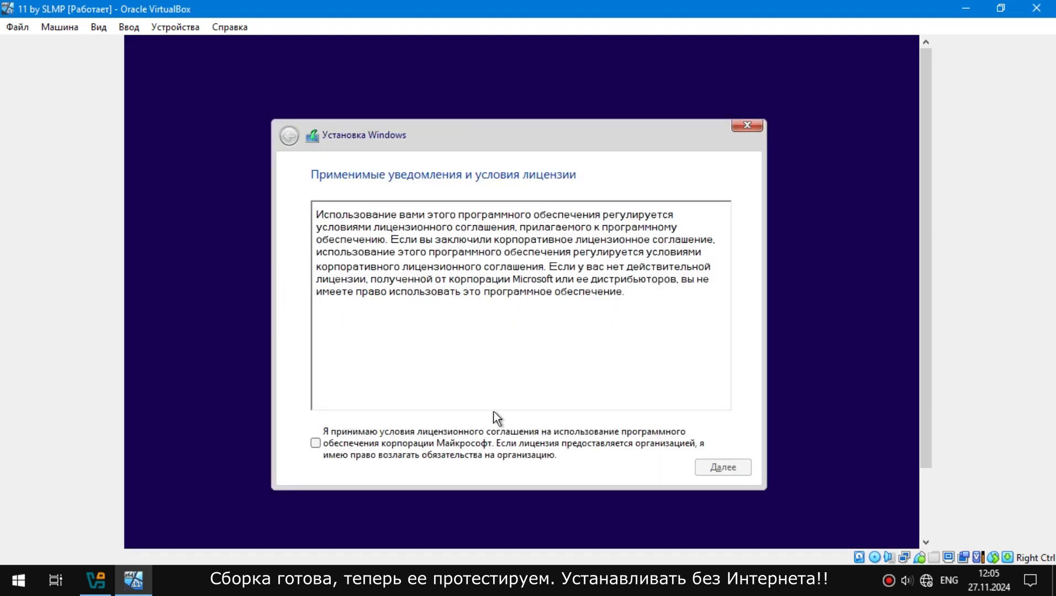
- Accept the licence terms and install Windows on the unallocated 80 GB space of disk 0
click(315, 443)
click(724, 470)
click(478, 312)
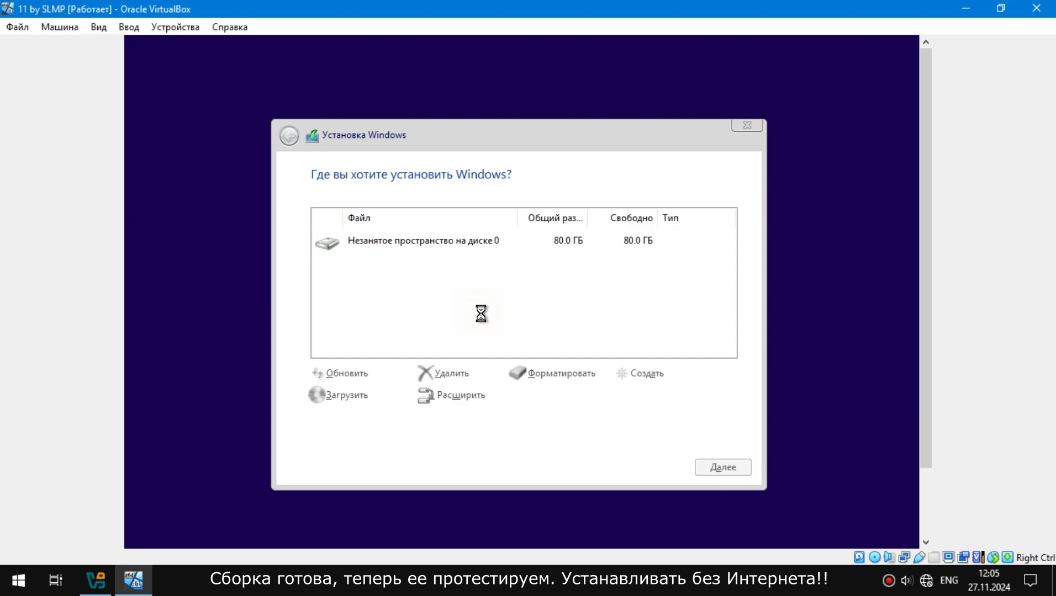
click(730, 469)
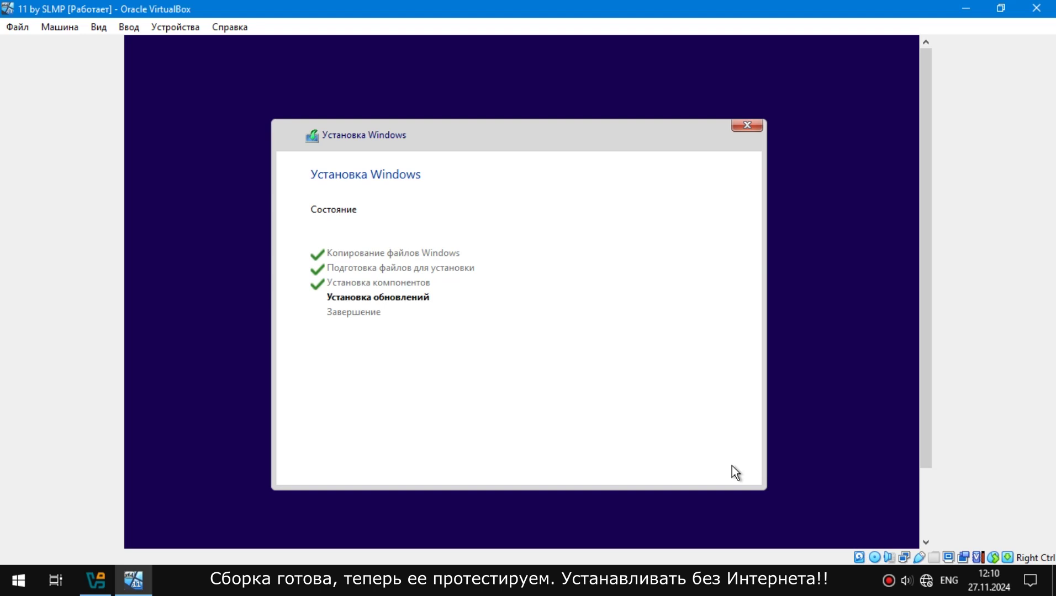
click(731, 466)
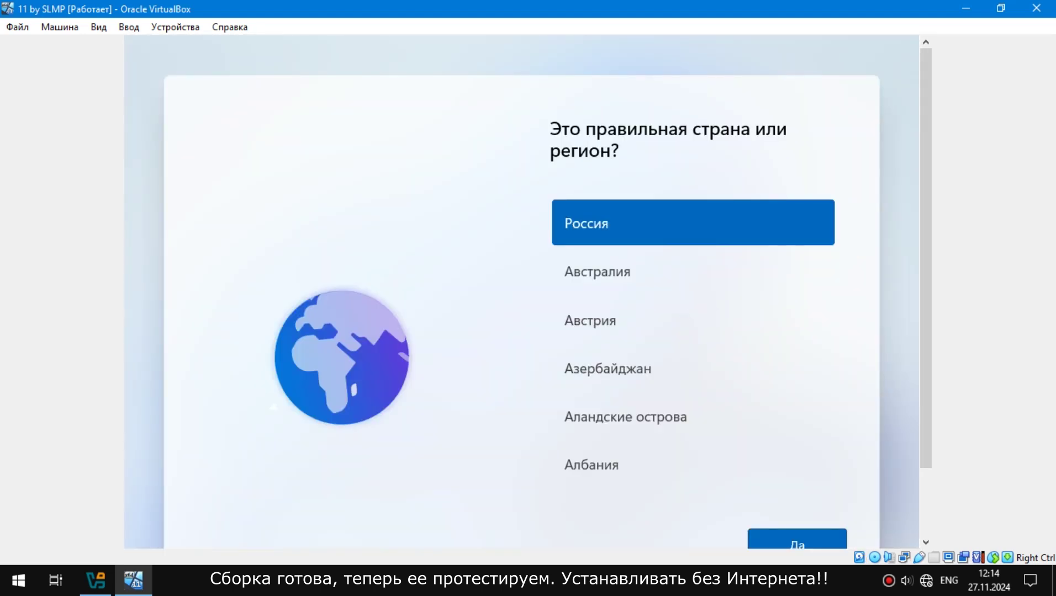
- Confirm Россия as the region and Русская as the keyboard layout, and skip adding a second layout
scroll(933, 352, down, 2)
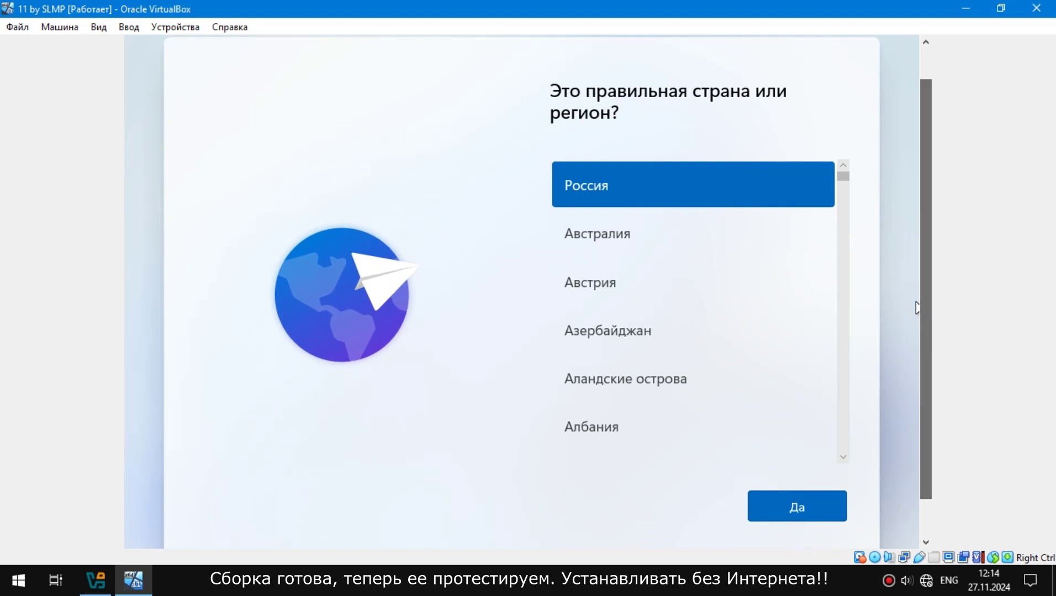
click(814, 505)
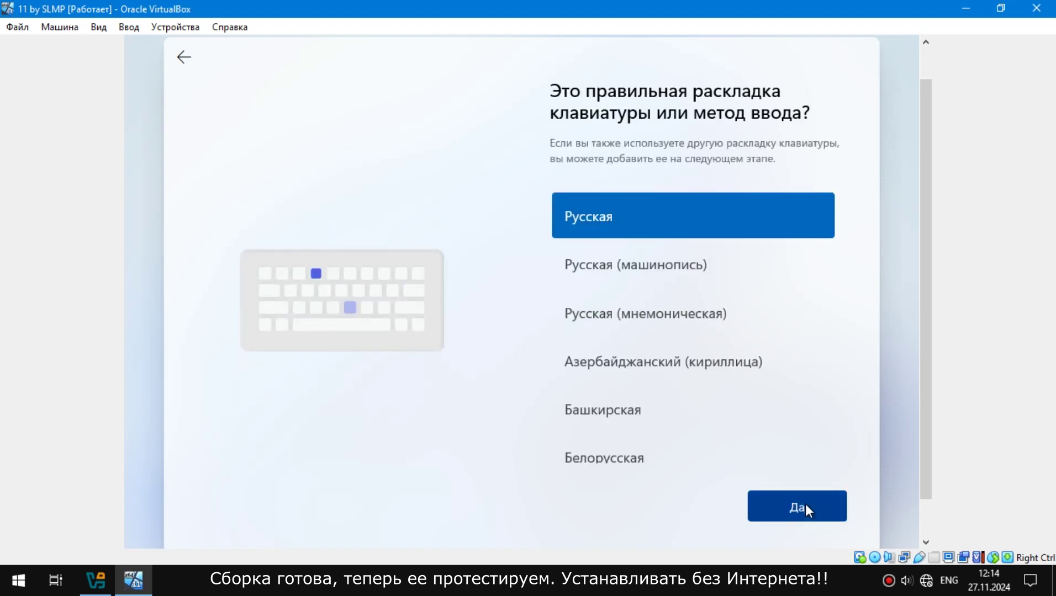
click(805, 504)
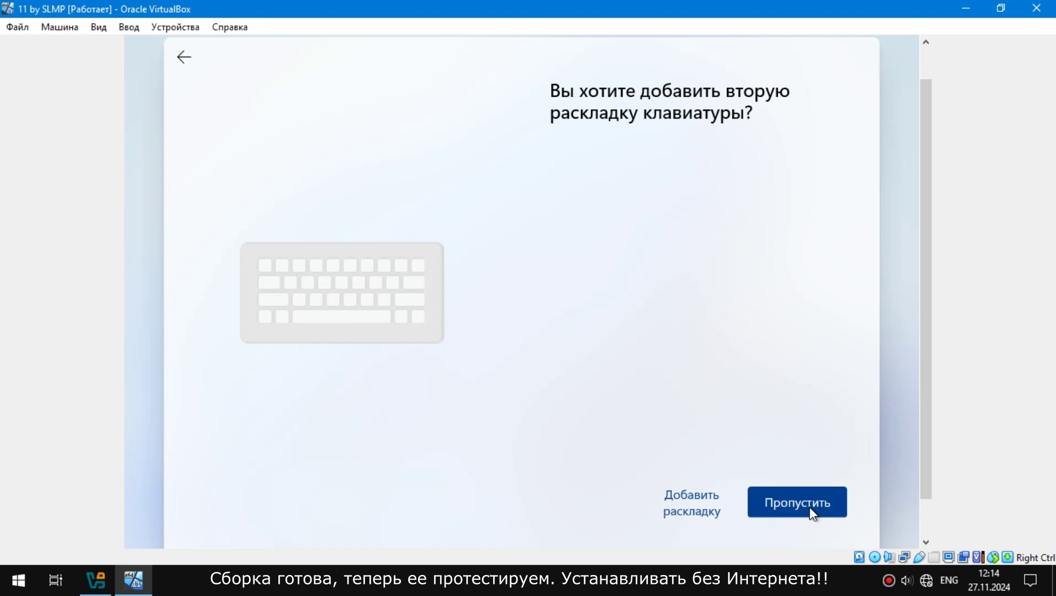
click(809, 508)
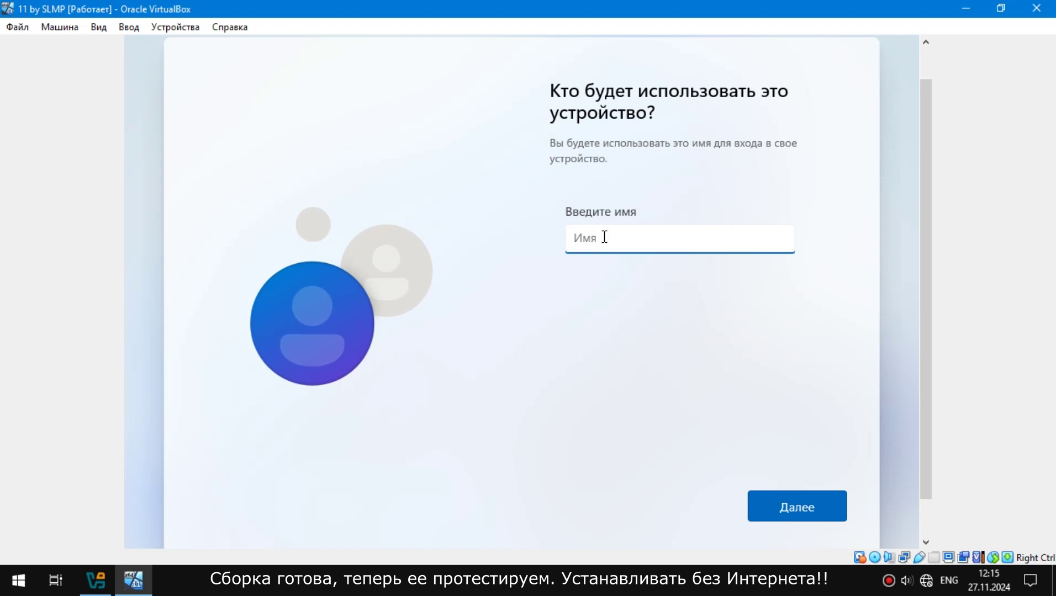
- Create the local user account New and leave its password empty
text(New)
click(796, 507)
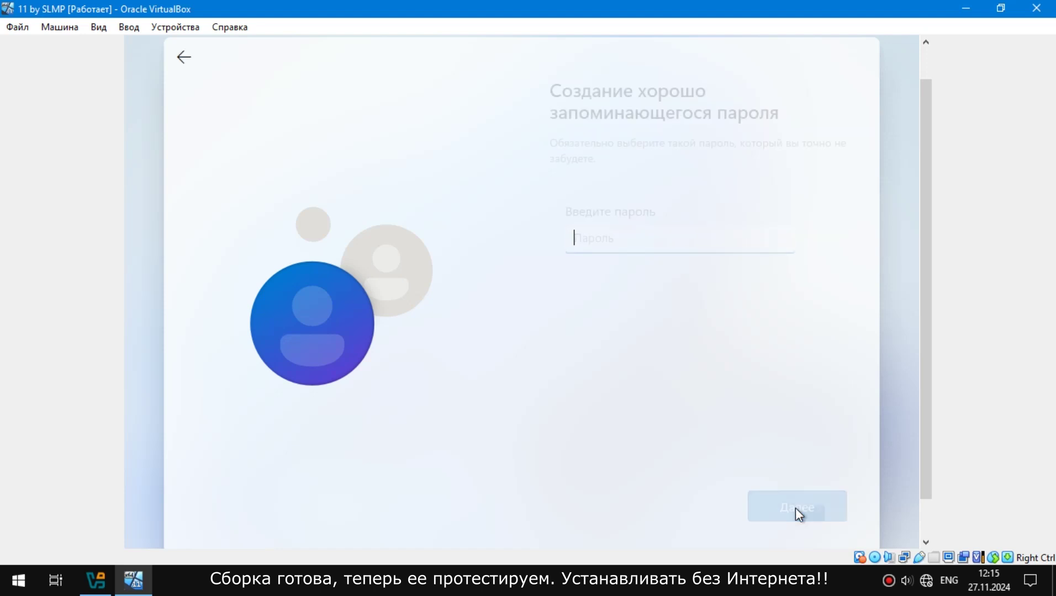
click(790, 503)
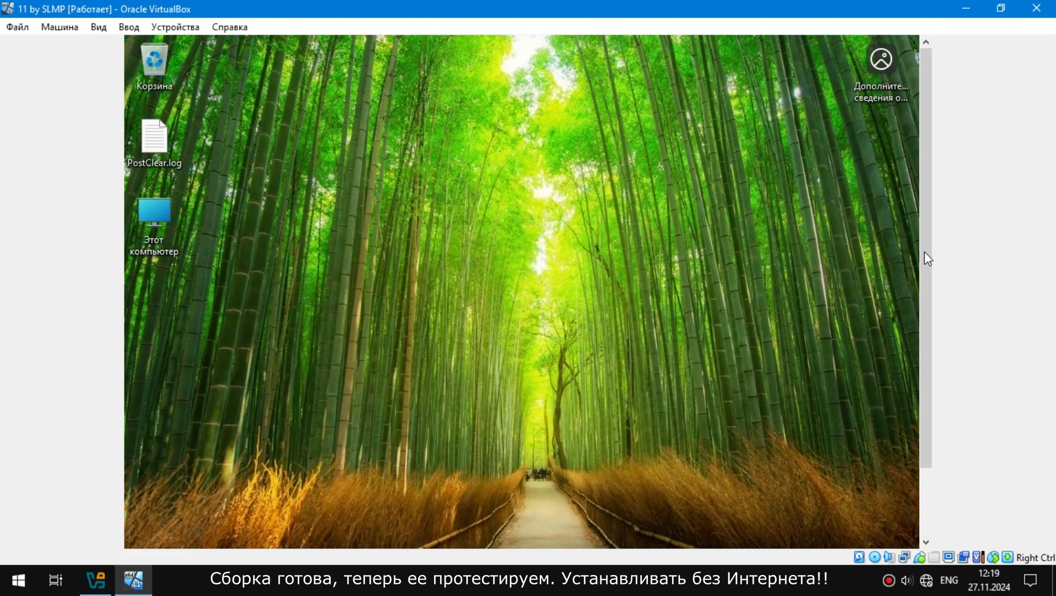
- Show all programs in the guest system's Start menu and expand the Инструменты Windows folder
mouse_move(924, 253)
mouse_down()
mouse_move(924, 363)
mouse_move(923, 234)
mouse_up()
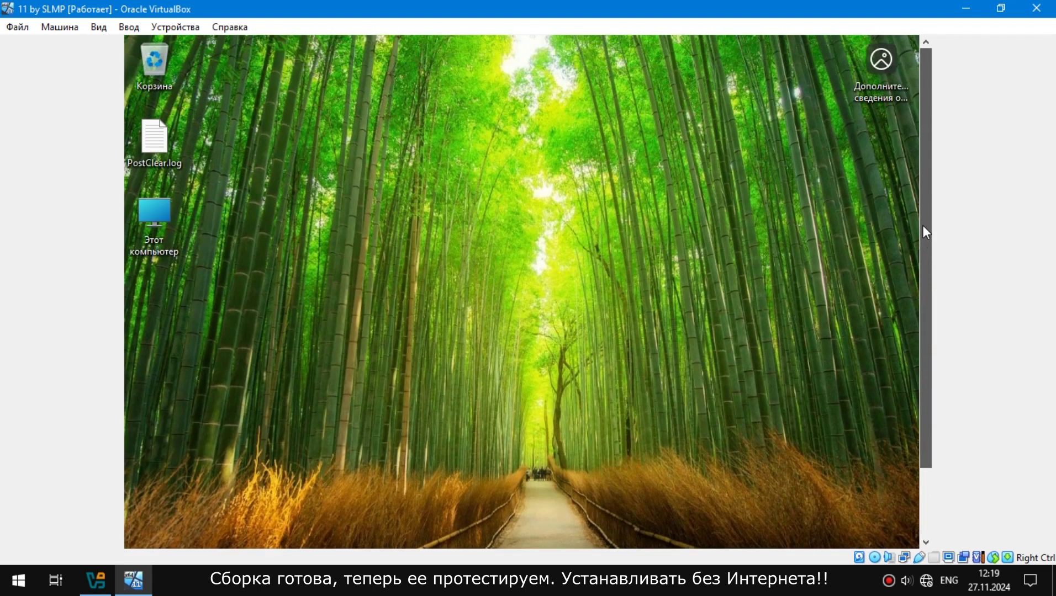
drag(926, 232, 921, 377)
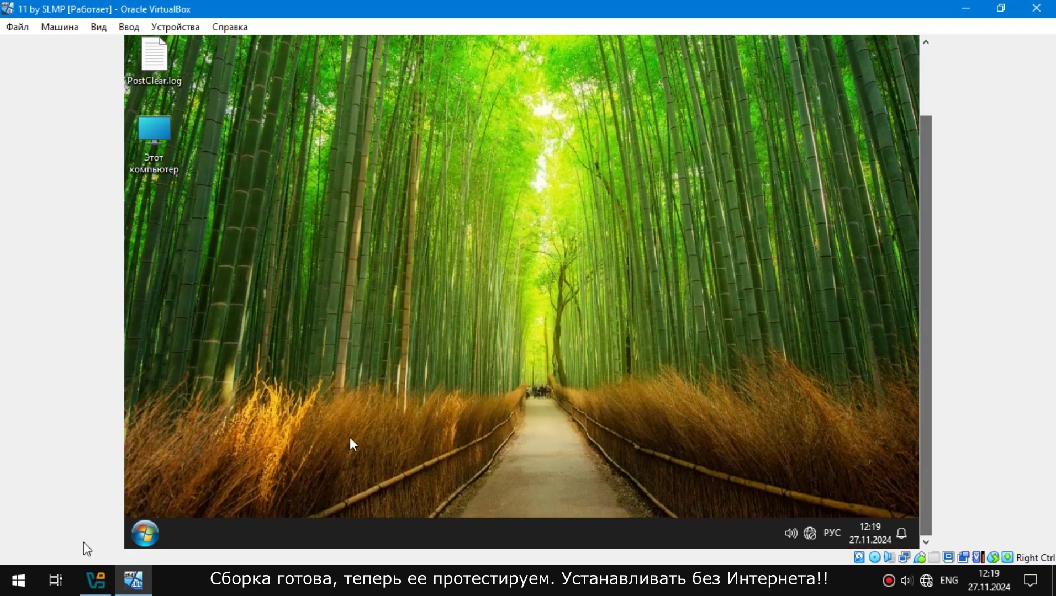
click(145, 535)
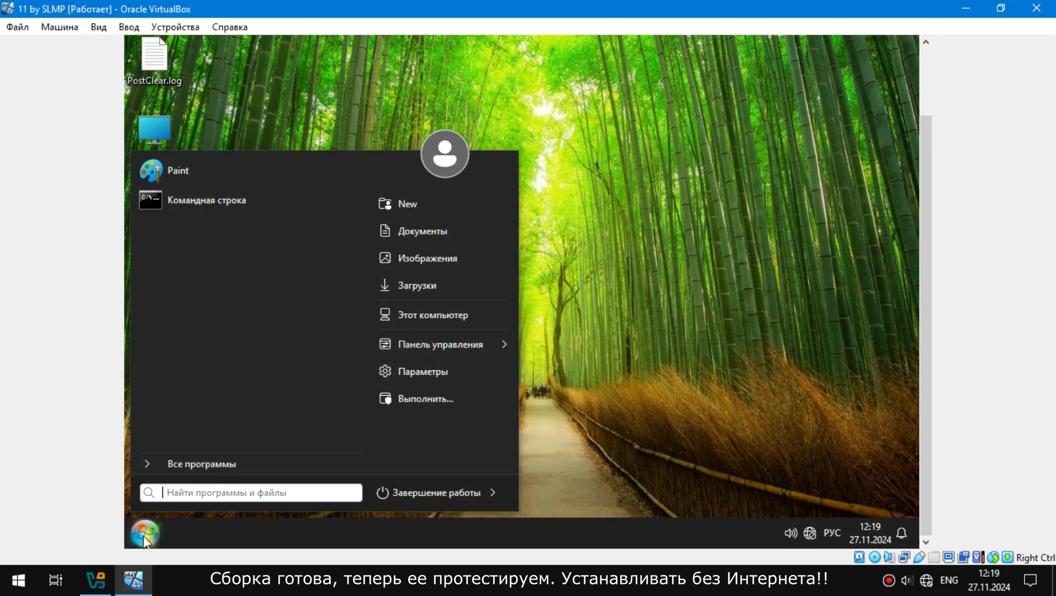
click(213, 464)
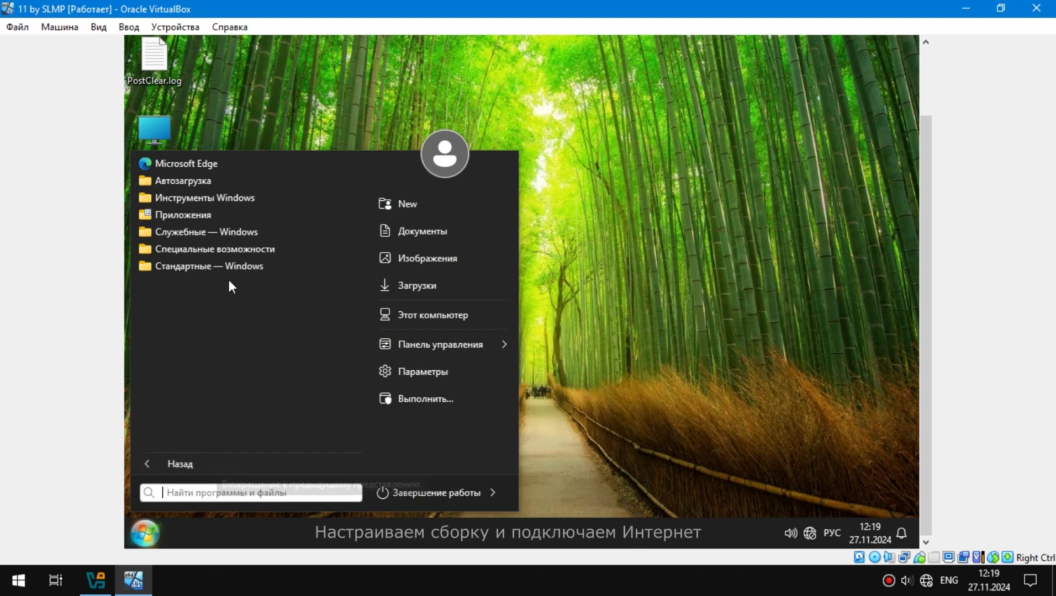
click(236, 197)
scroll(331, 269, down, 3)
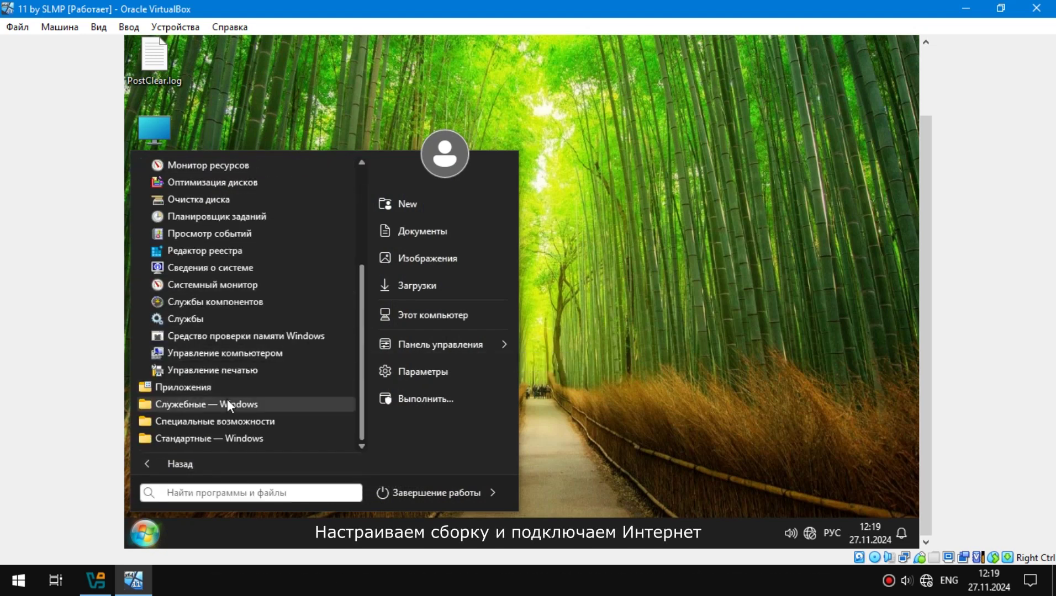
- Run WinTool from the Служебные — Windows folder as administrator and approve the elevation request
click(246, 406)
scroll(254, 388, down, 1)
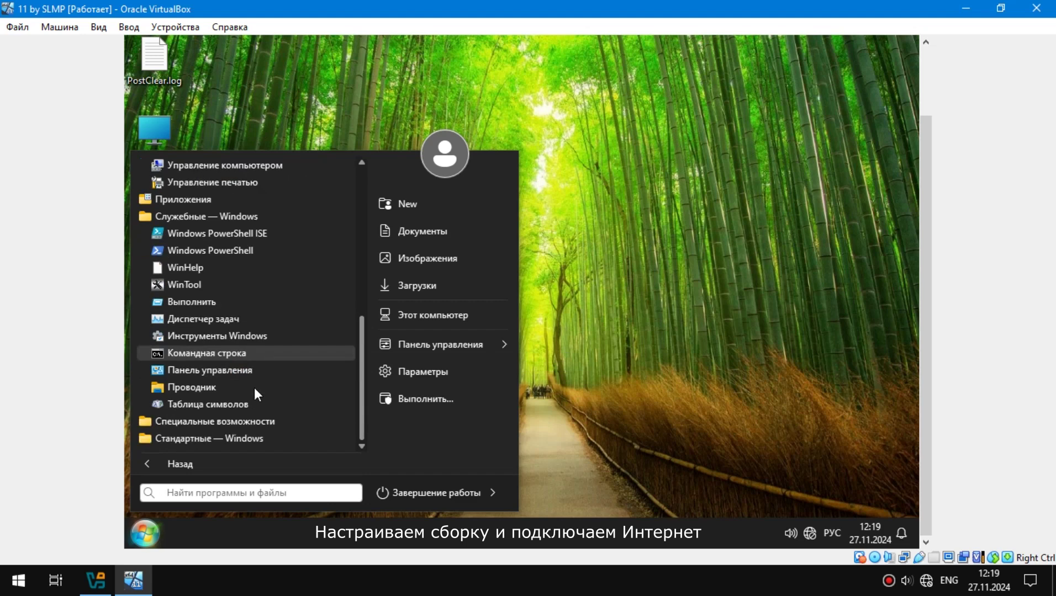
right_click(197, 286)
click(297, 311)
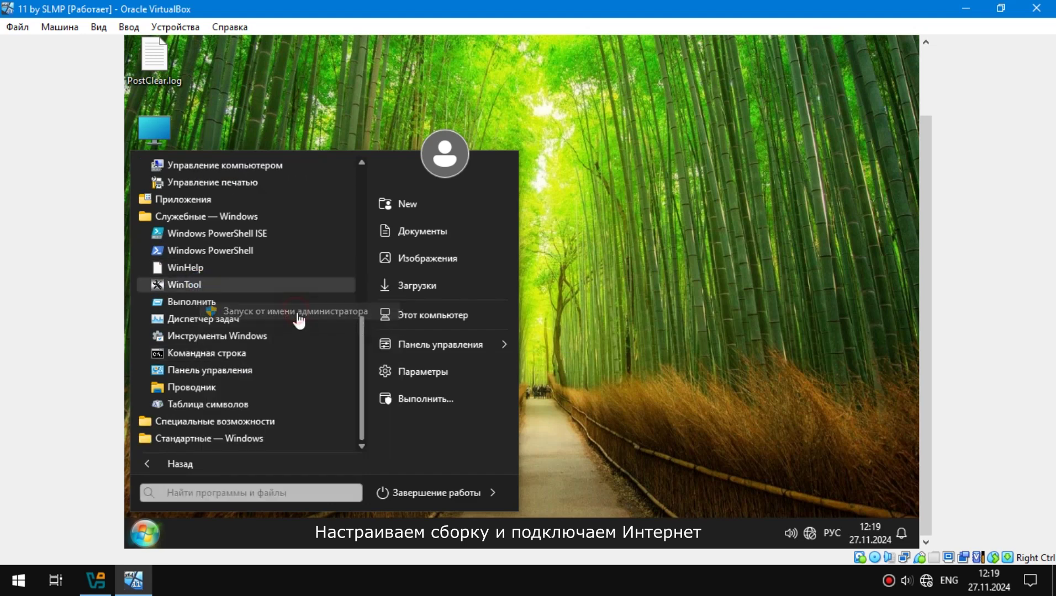
click(772, 277)
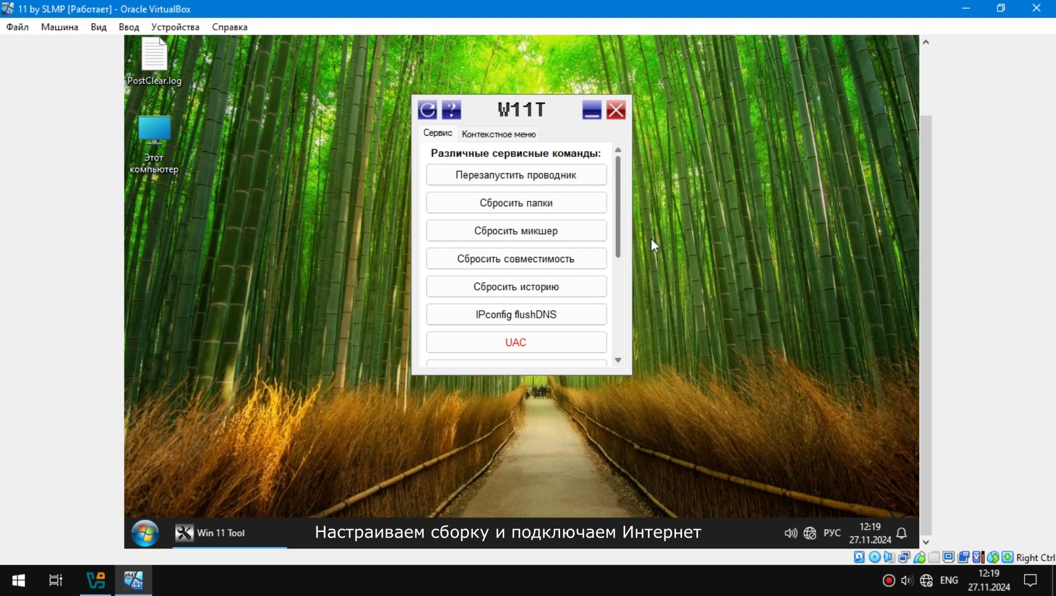
- Turn off the Служба установки Store and Брандмауэр Windows options among WinTool's service commands
drag(619, 213, 623, 291)
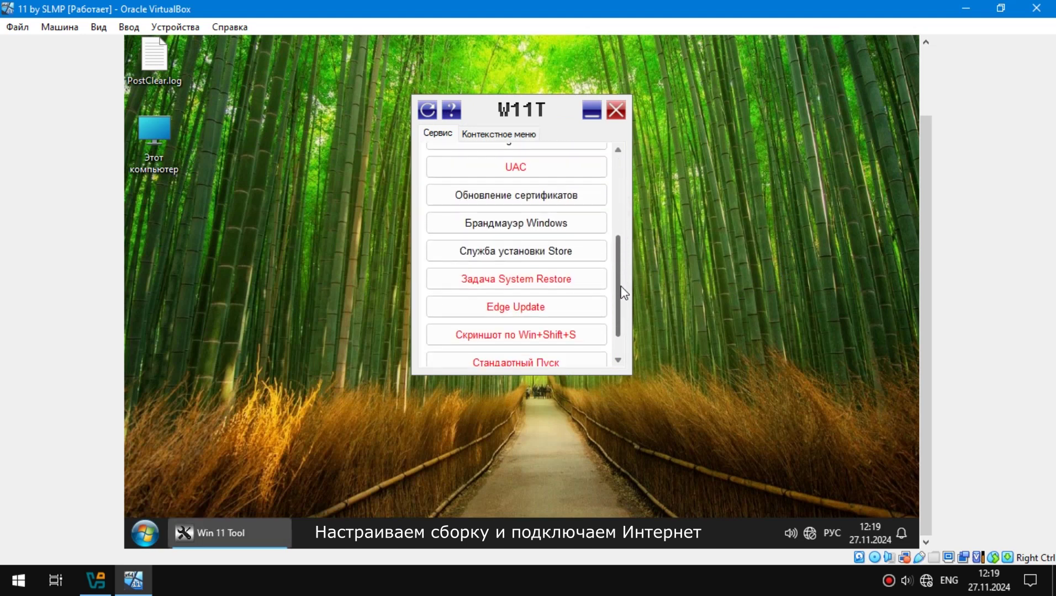
click(551, 253)
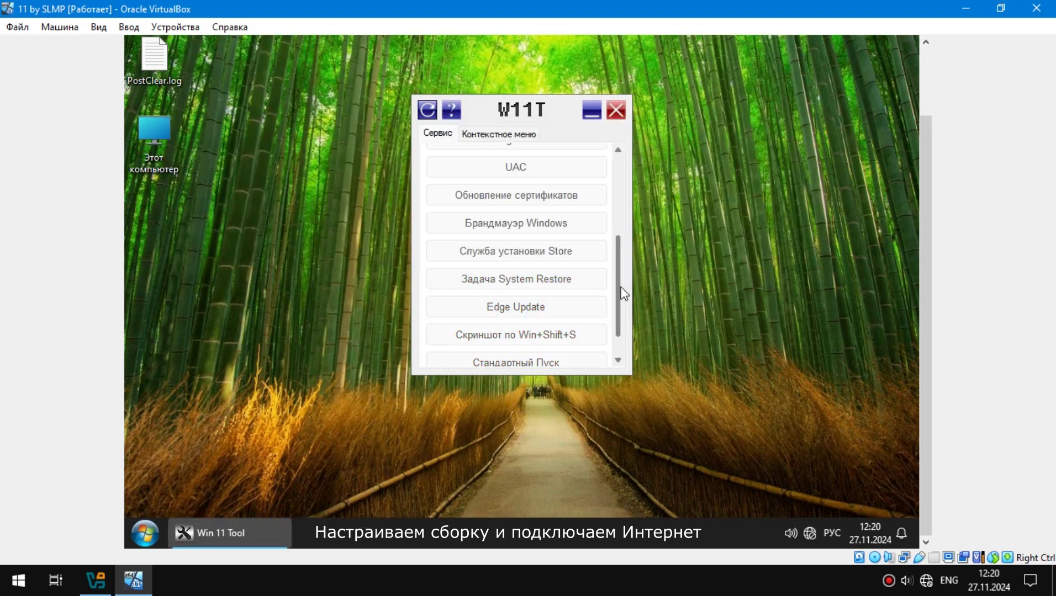
click(600, 289)
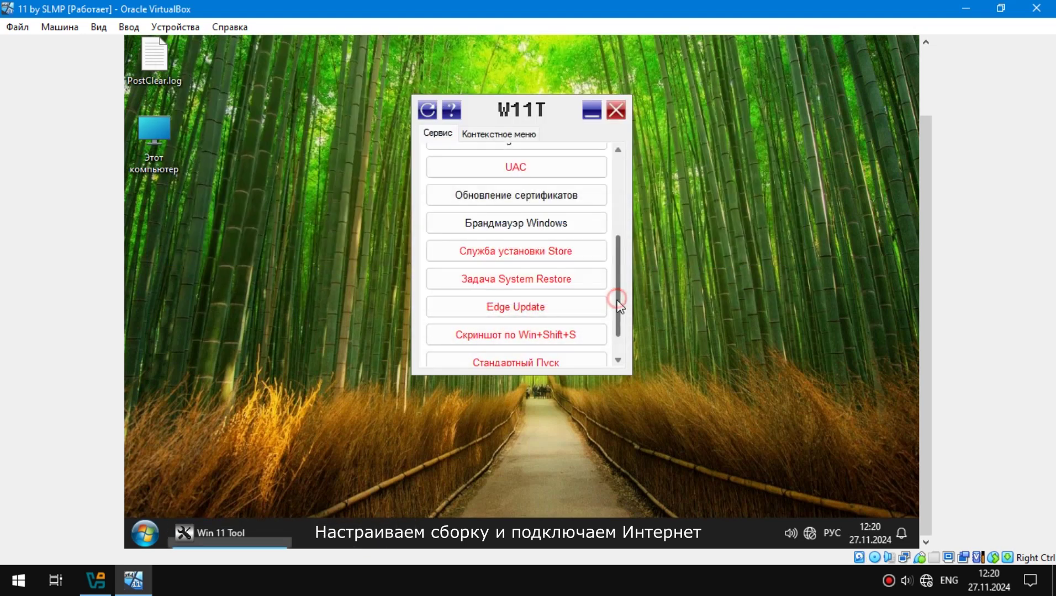
scroll(615, 294, down, 1)
scroll(623, 294, up, 2)
scroll(621, 287, up, 1)
click(579, 285)
click(594, 288)
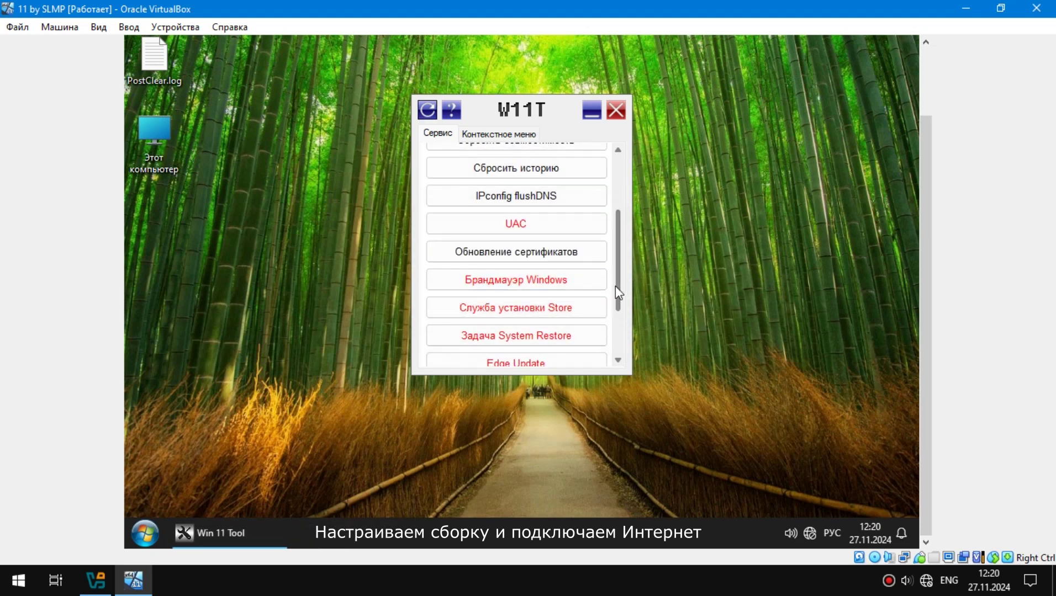
scroll(622, 284, up, 1)
scroll(622, 282, up, 4)
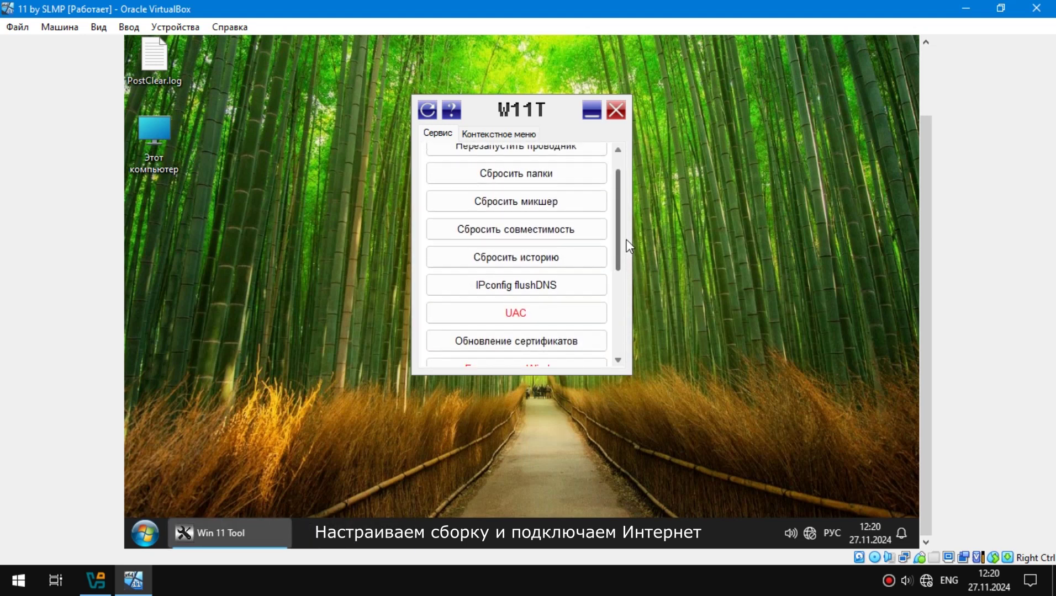
- Review the context menu item options in WinTool and close the tool
click(499, 133)
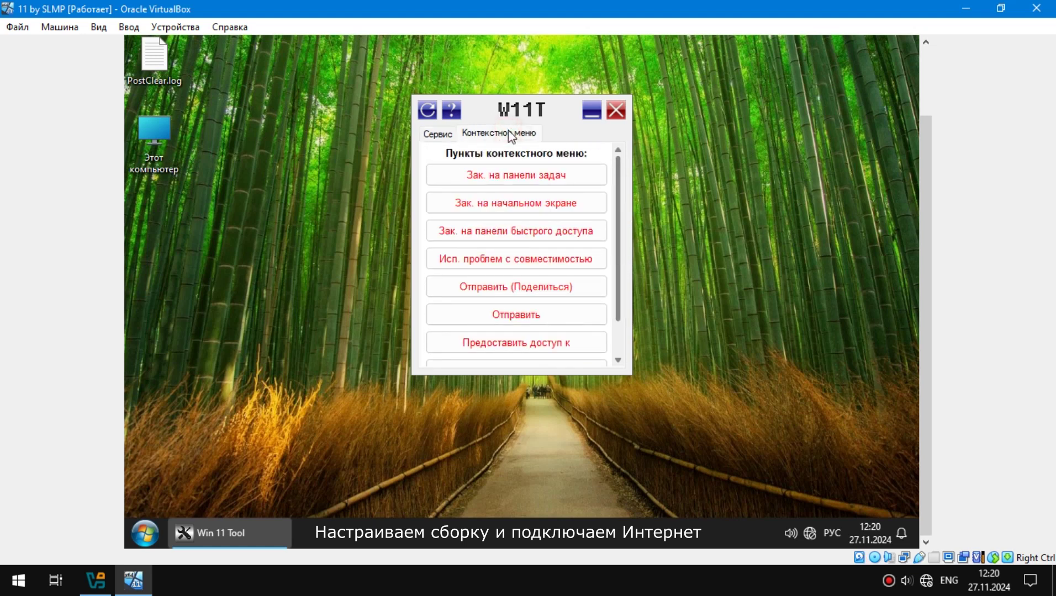
drag(618, 188, 622, 240)
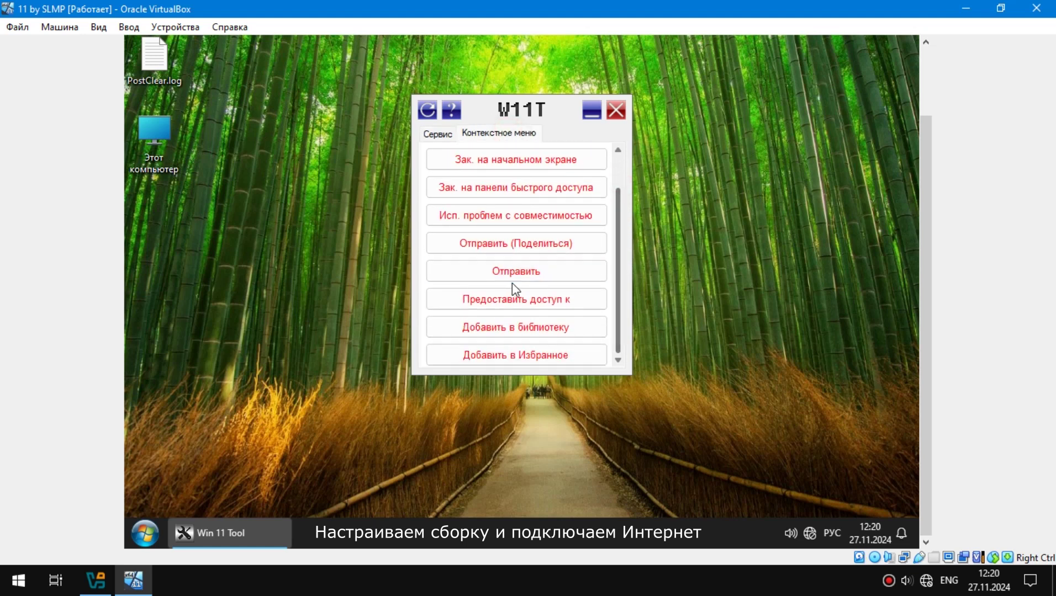
click(551, 276)
drag(618, 283, 626, 229)
click(614, 112)
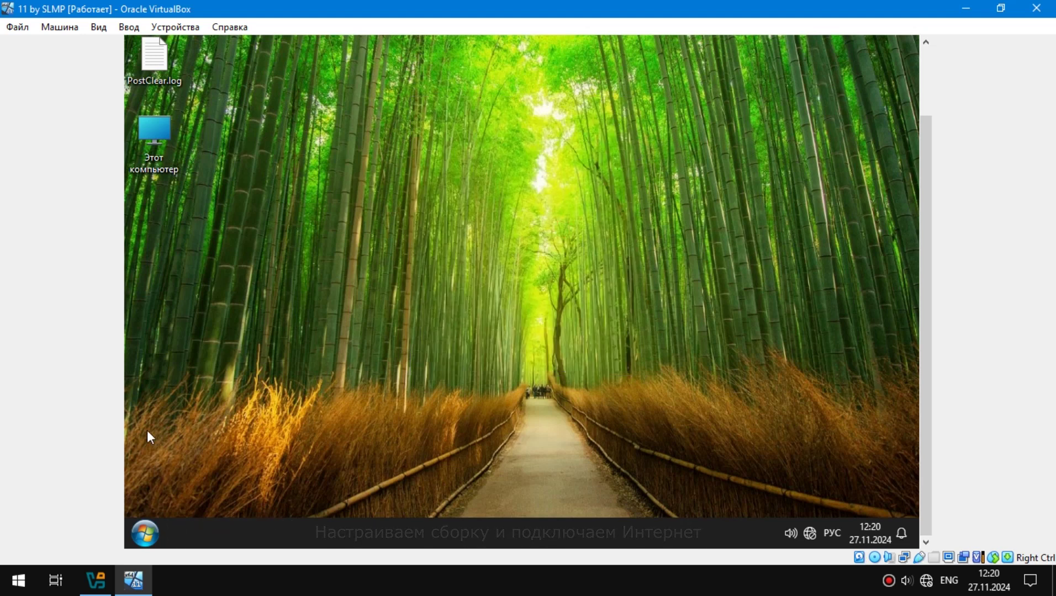
- Shut down the guest Windows system
click(144, 534)
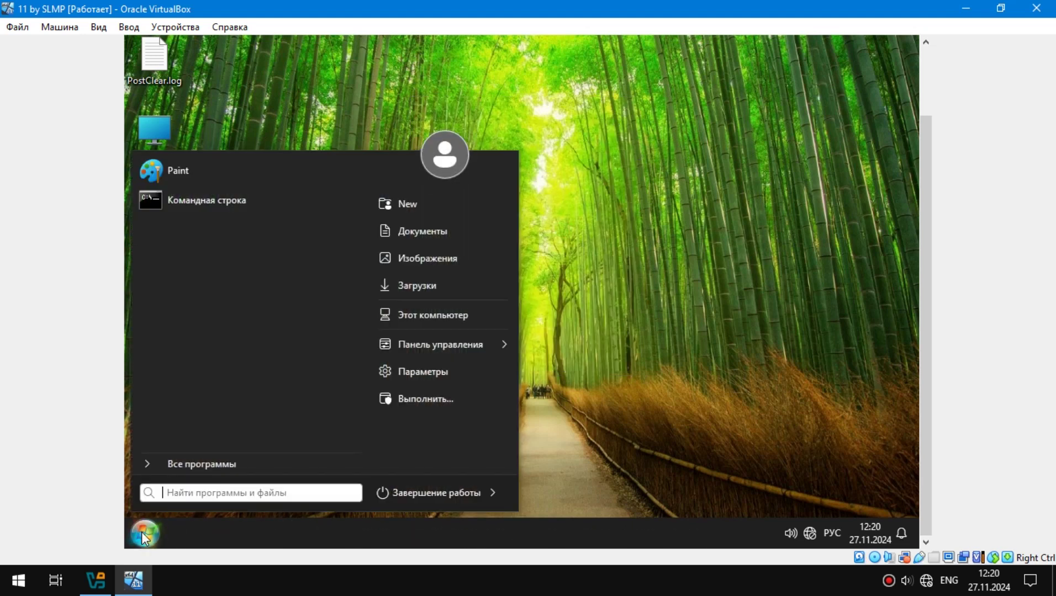
click(449, 497)
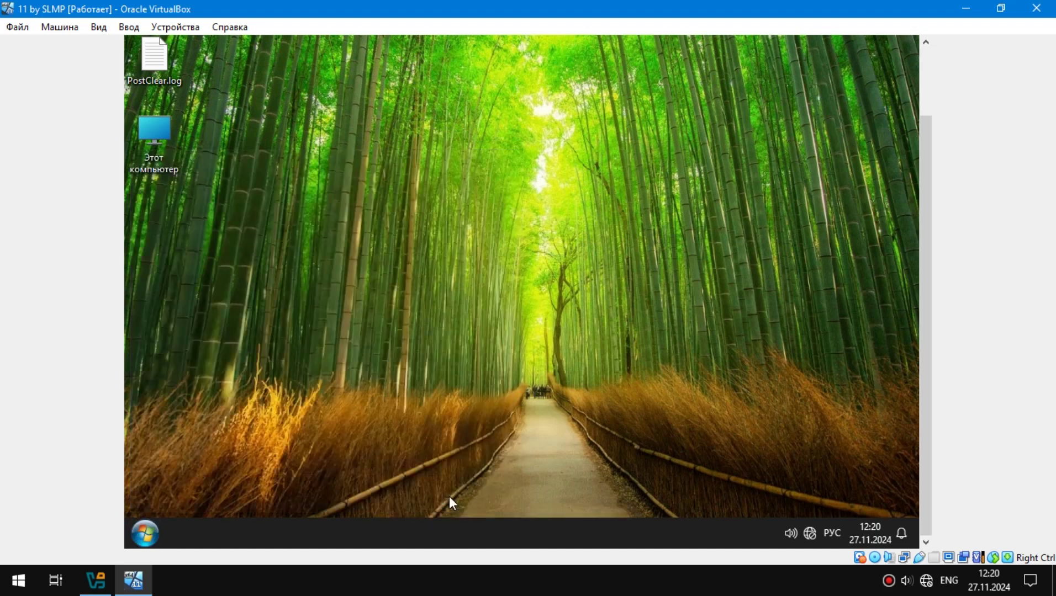